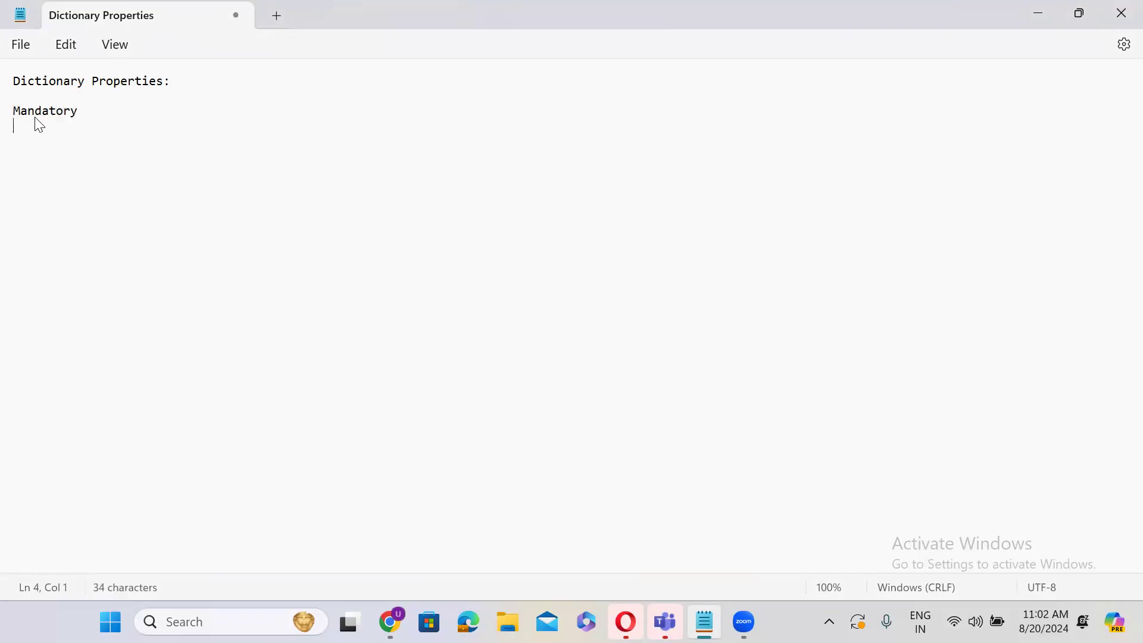
Complete the Readonly entry and add Display, Default Values, Dependent and Choice List Specification on separate lines, followed by blank lines.
text(nly)
key(Return)
text(Display)
key(Return)
text(Default Values)
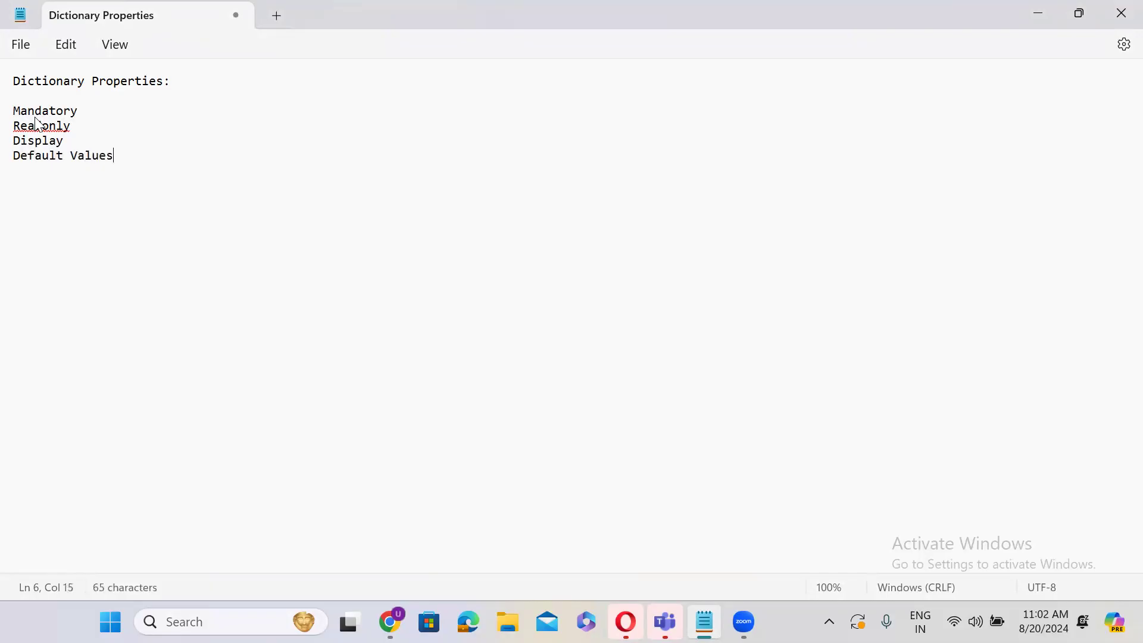
key(Return)
text(Dependent Choice)
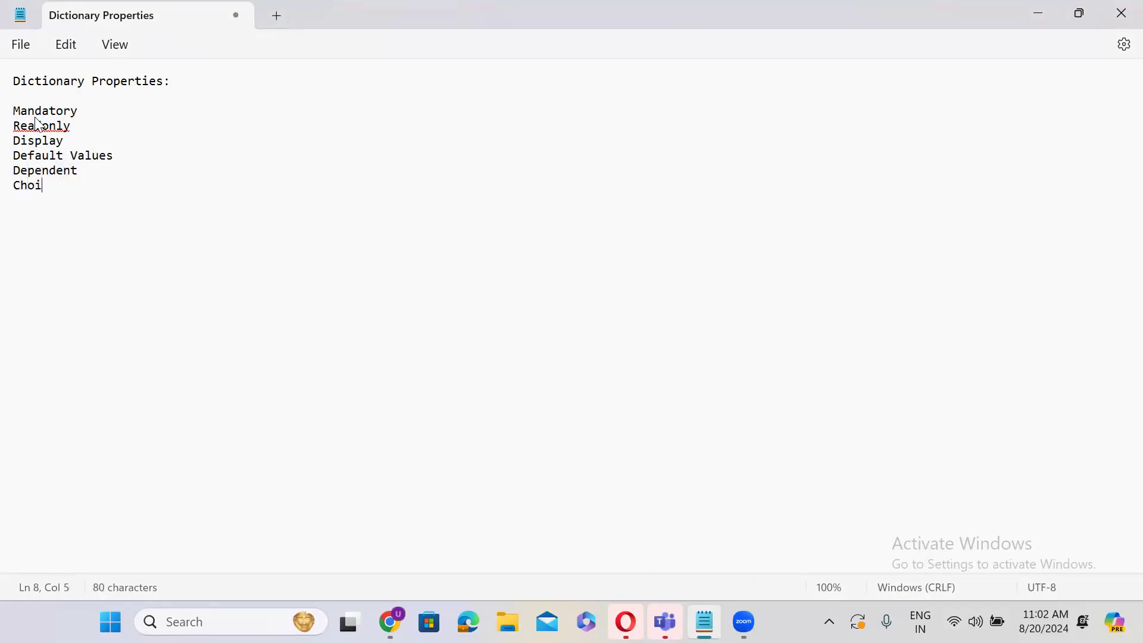
text( List Specification)
key(Return)
key(Return)
key(Return)
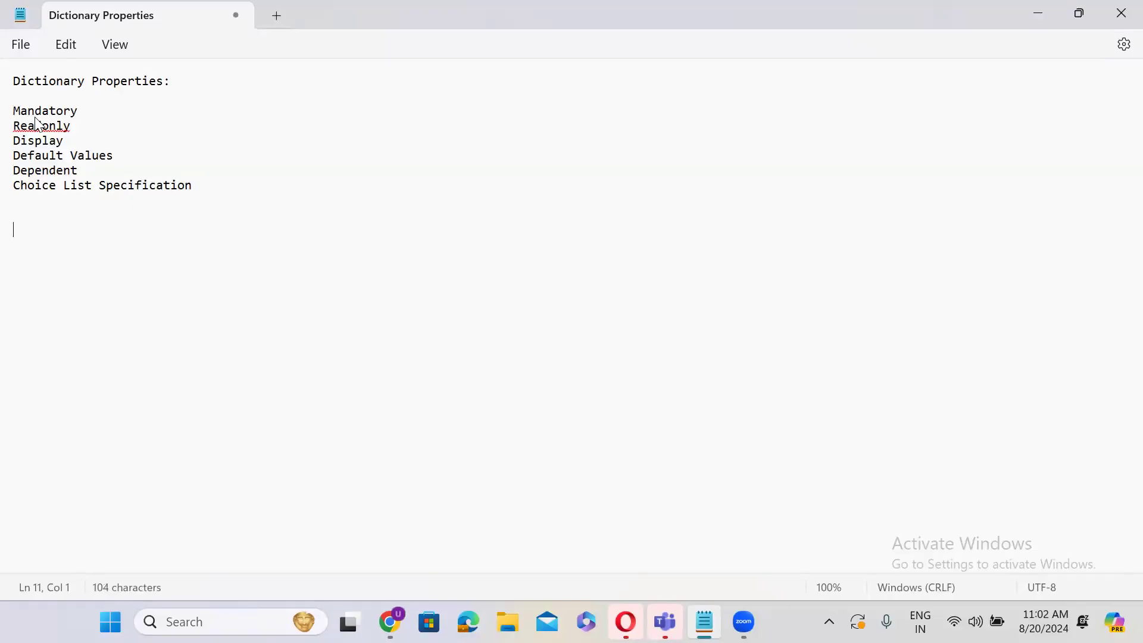
Add a second group listing Calculated Value, Reference Qualifiers and Attributes, with a blank line between the entries.
text(R)
key(BackSpace)
text(Calculated Value)
key(Return)
key(Return)
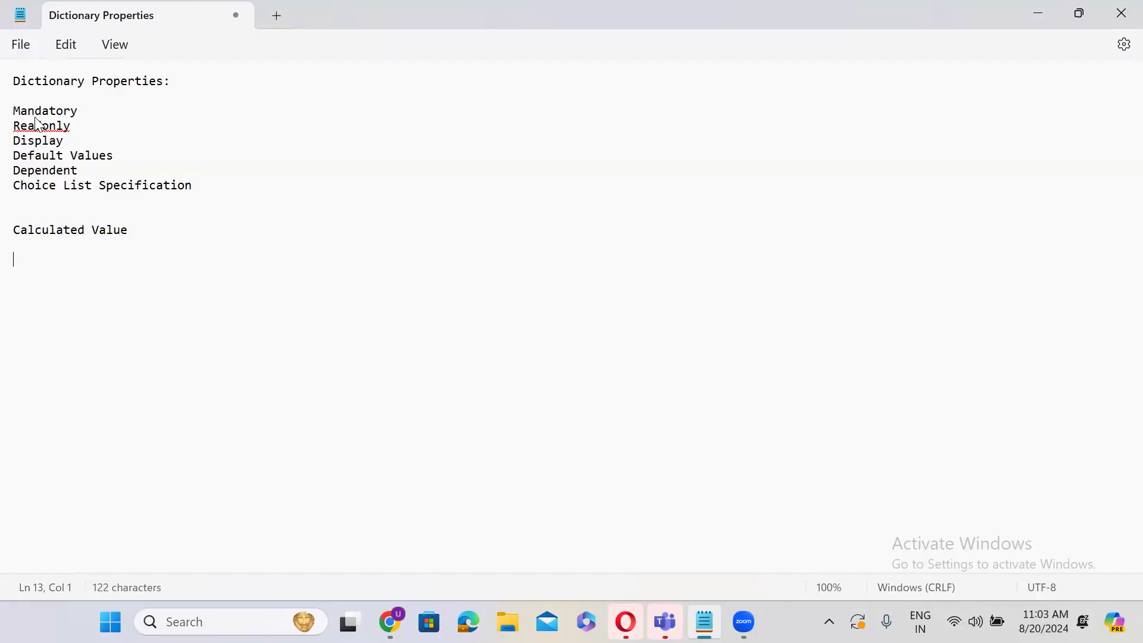
text(Reference Qua)
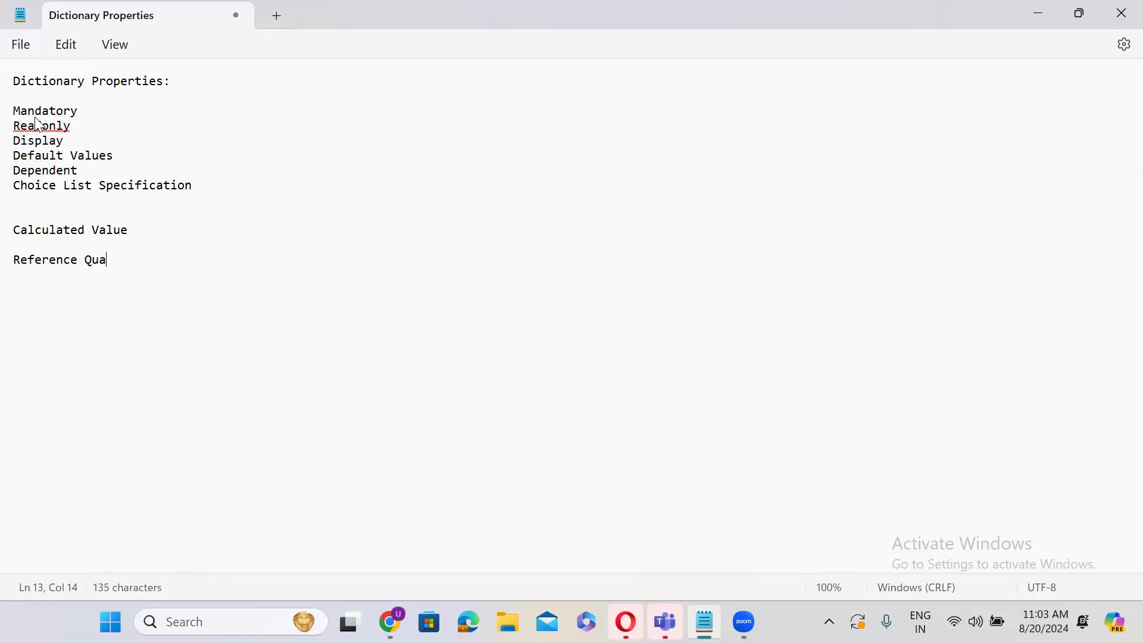
text(lifiers)
key(Return)
key(Return)
text(Attributes)
key(Return)
key(Return)
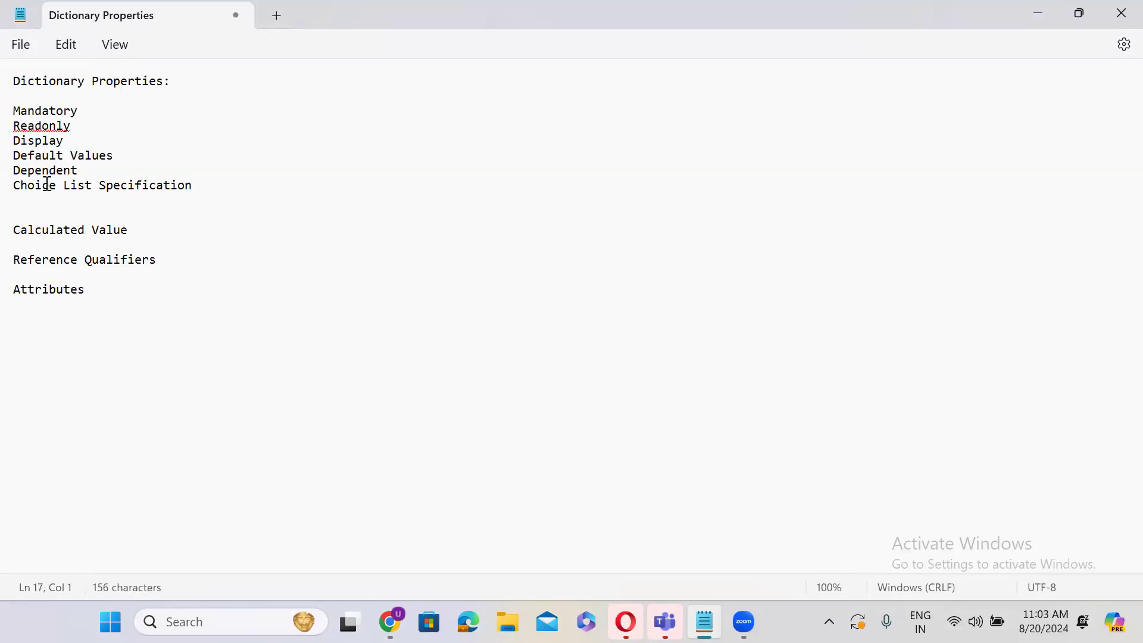
Add two more blank lines between the two property groups, and highlight each group in turn.
click(21, 201)
key(Return)
key(Return)
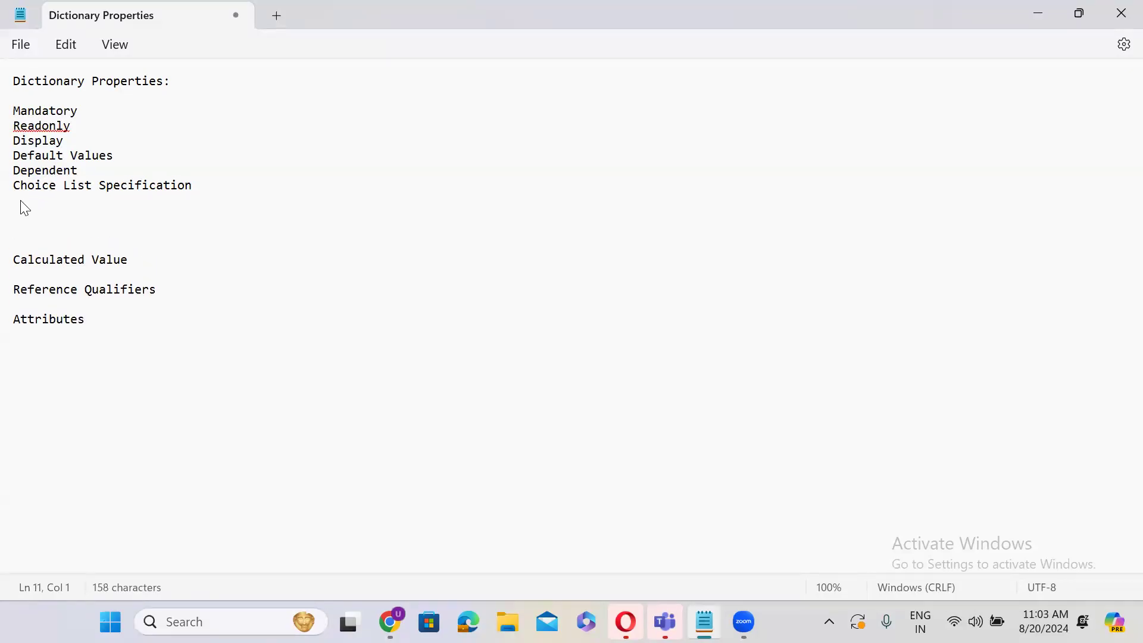
drag(197, 190, 13, 100)
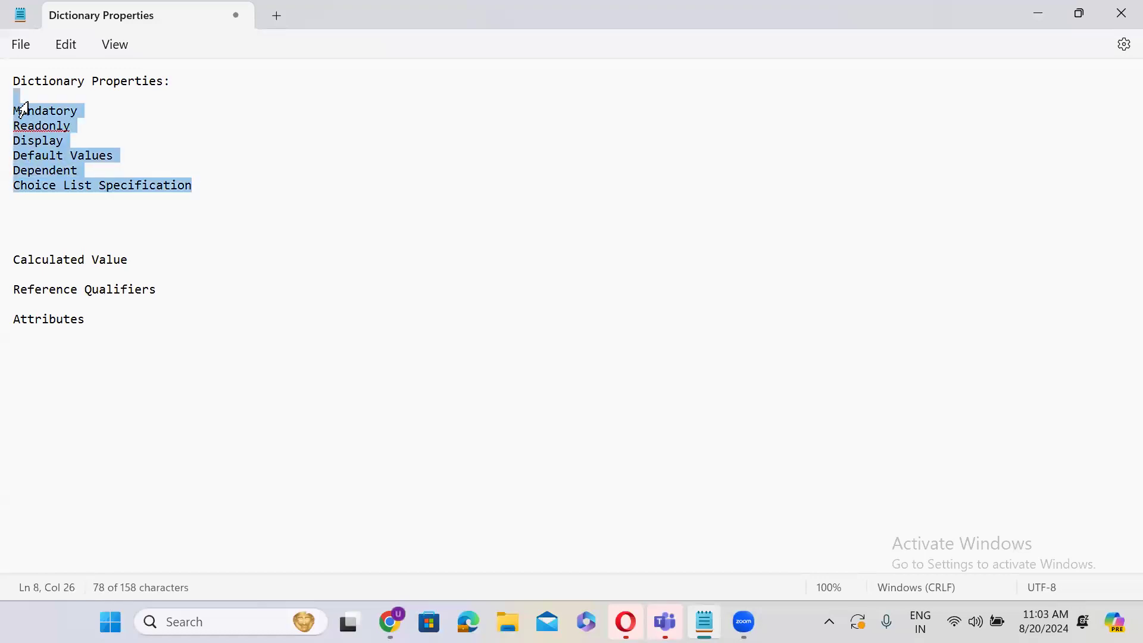
drag(19, 247, 102, 336)
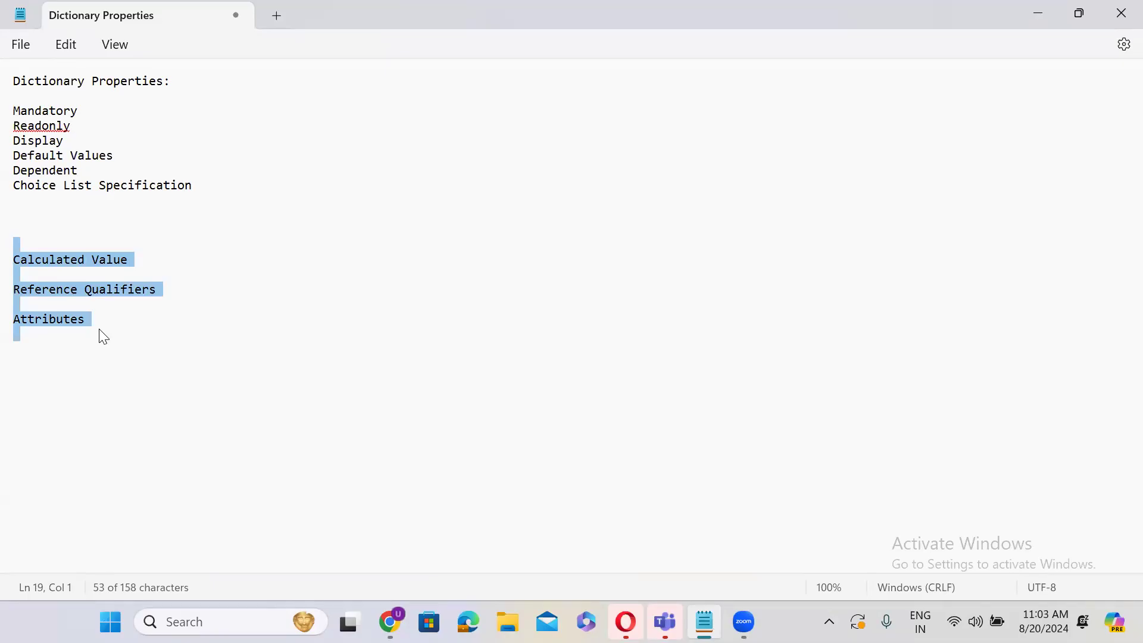
Below Attributes, add a dashed separator line and the word "current" a few lines beneath it.
click(104, 313)
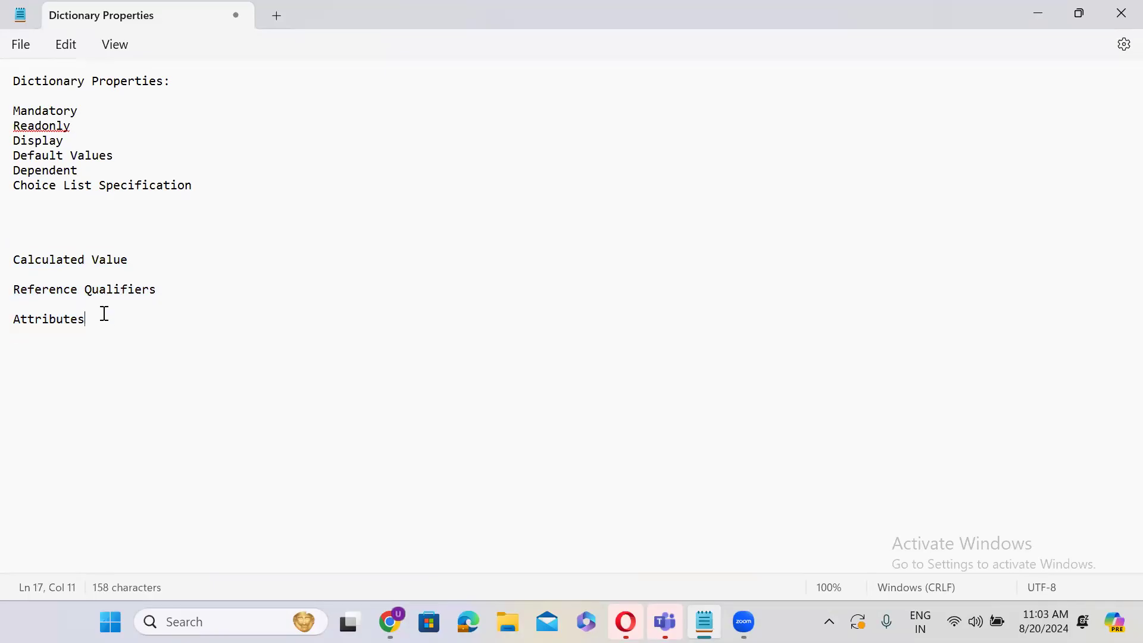
key(Return)
key(Return)
text(---------------------------------)
key(Return)
key(Return)
key(Return)
text(current)
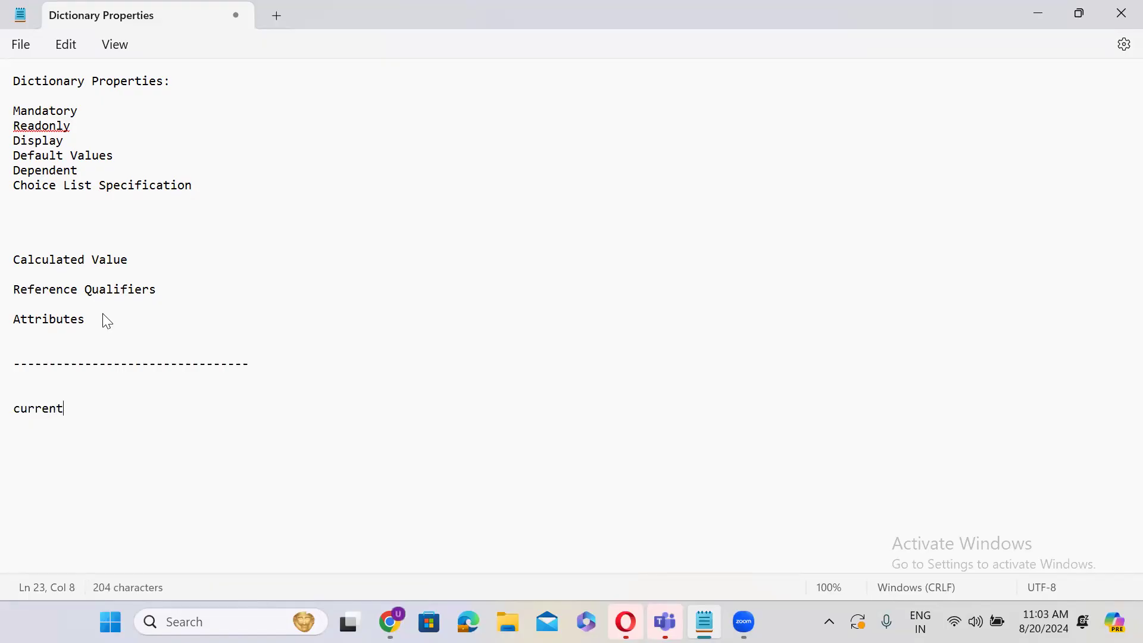
Switch to the ServiceNow instance in the browser and open the Tables list with the /table slash command.
click(1036, 13)
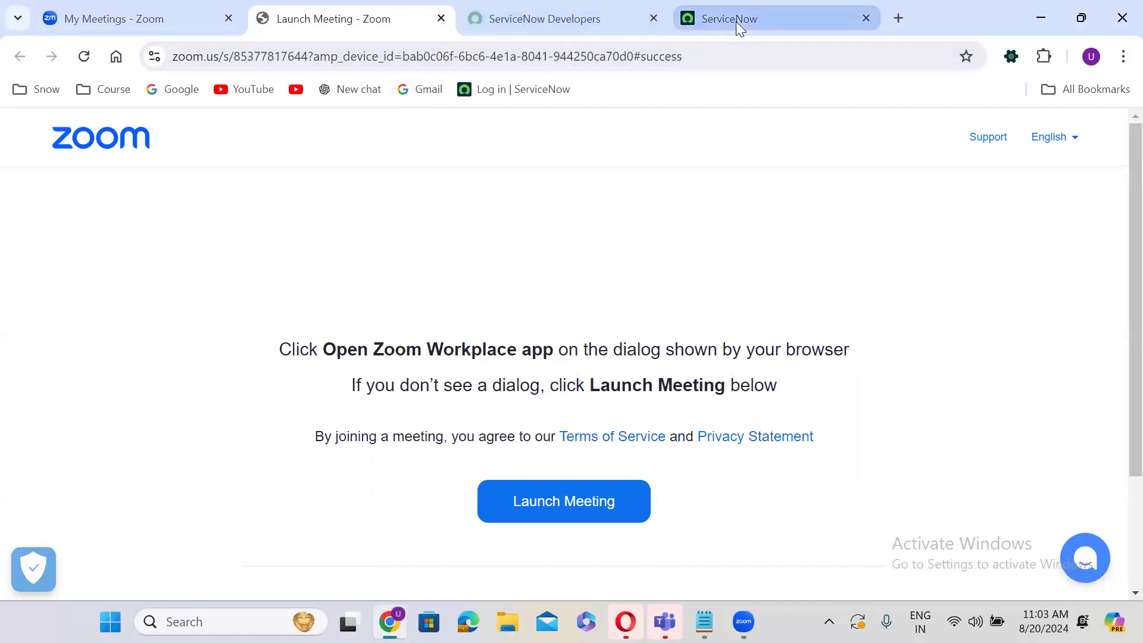
click(736, 21)
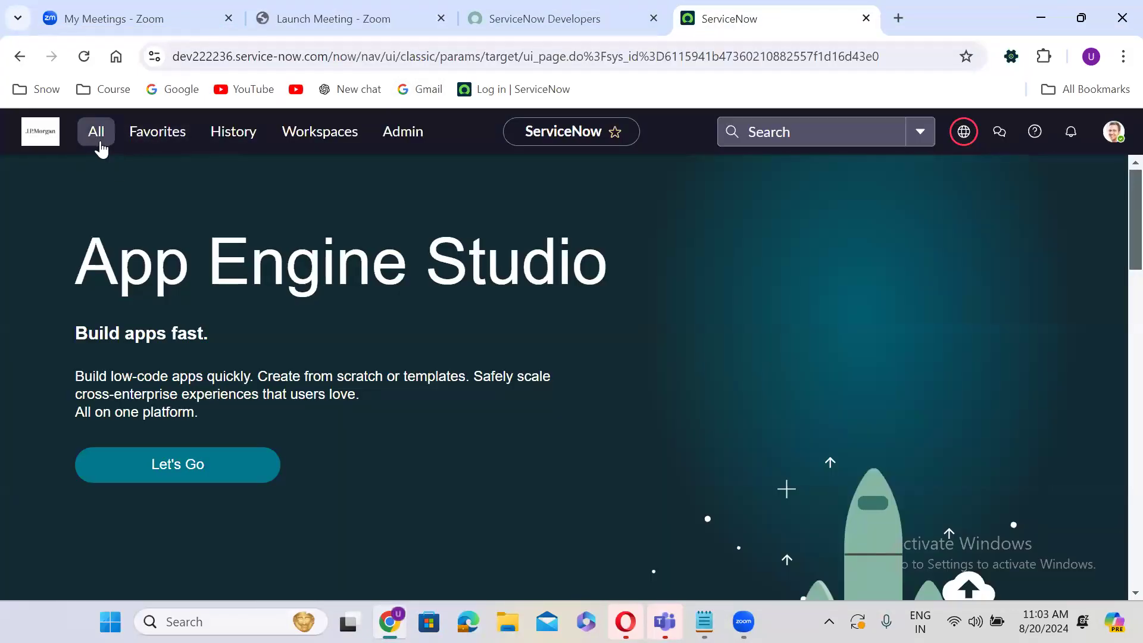
click(100, 143)
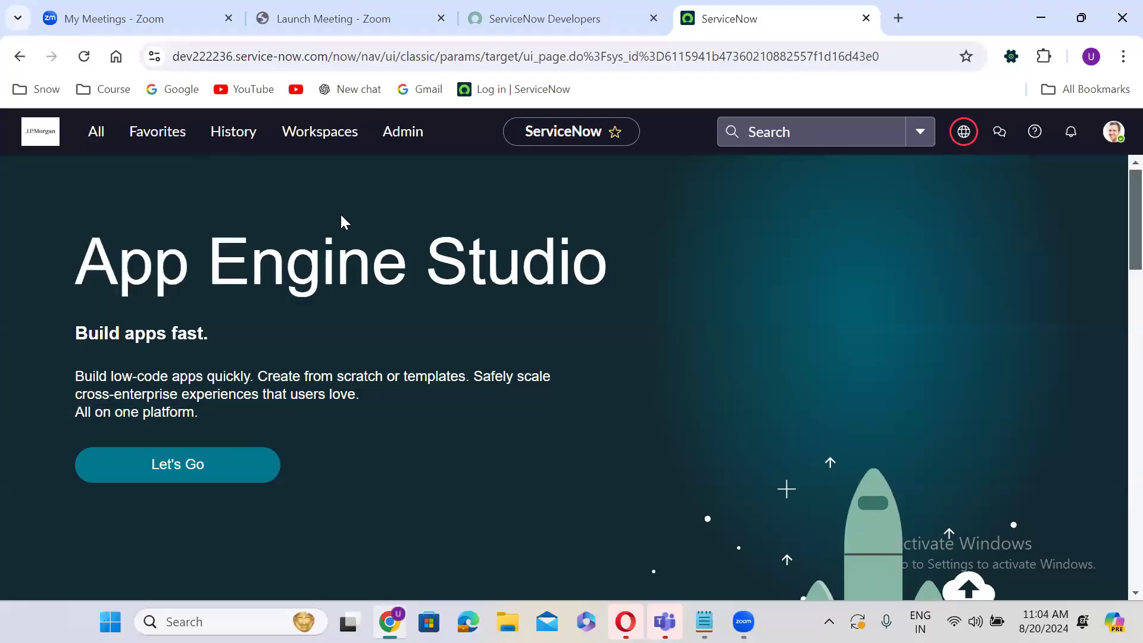
text(/table)
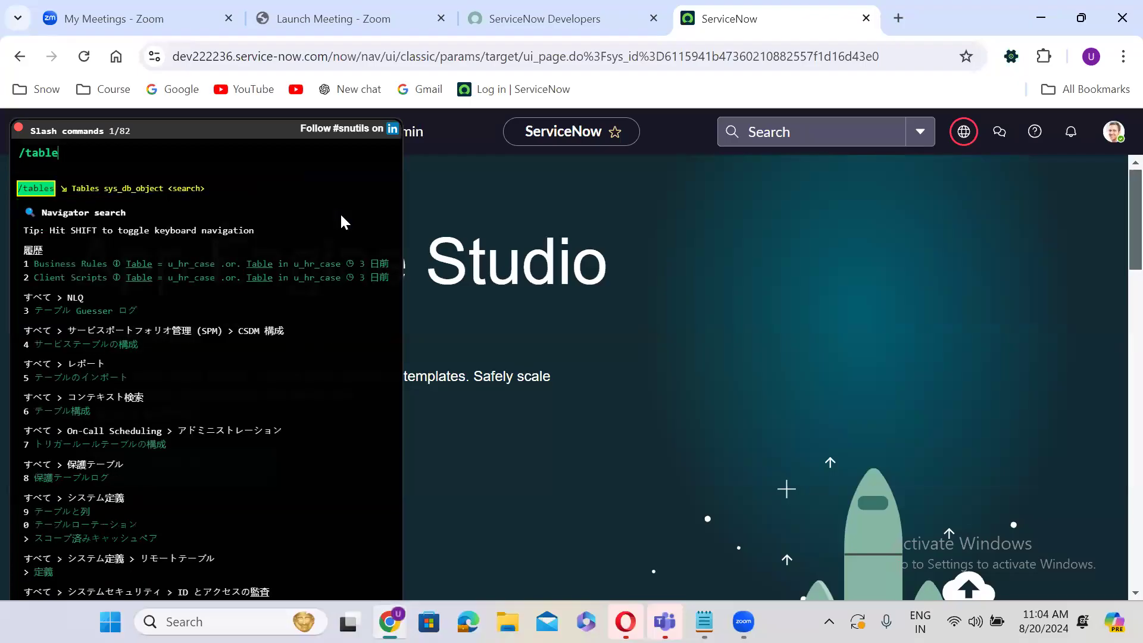
key(Return)
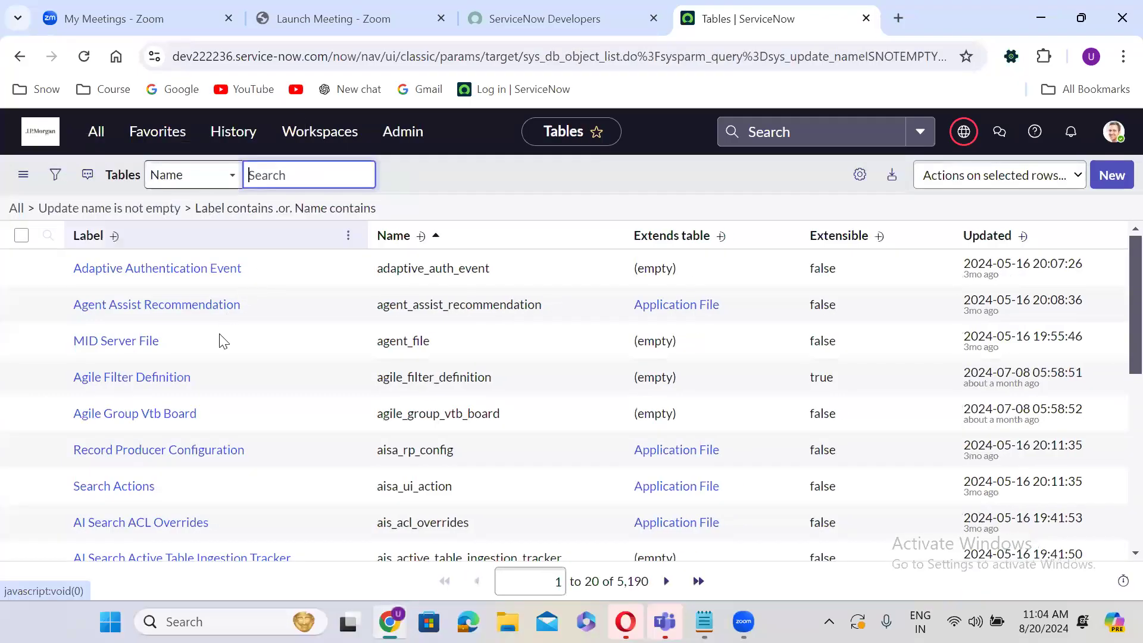
Sort the tables by most recently updated and open the Finance Case table record in a new browser tab.
click(998, 241)
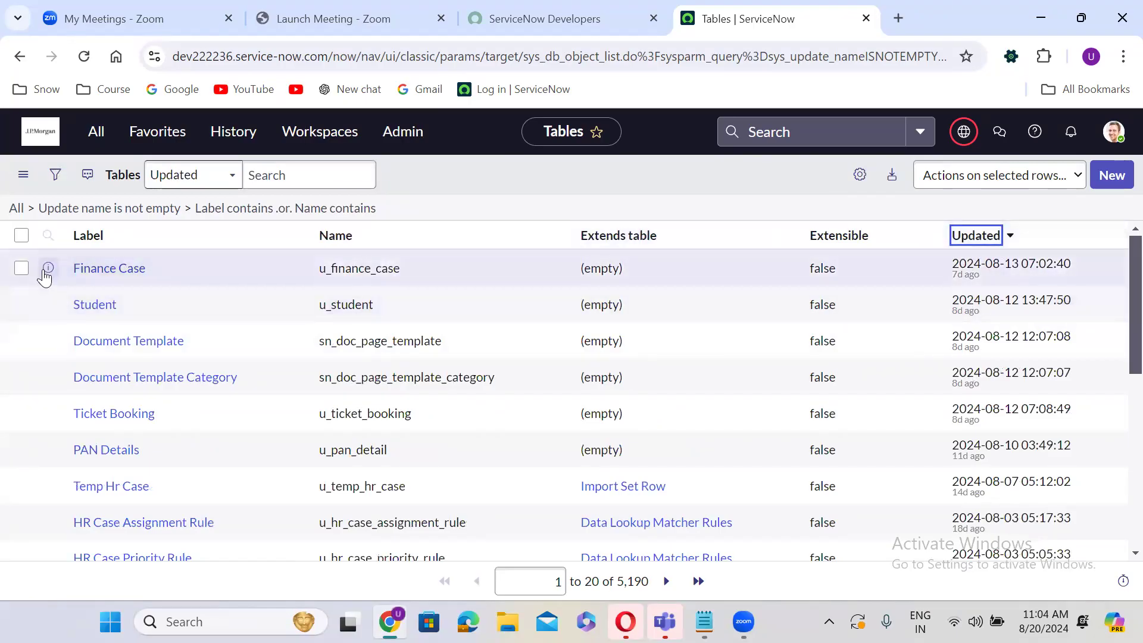
right_click(76, 274)
click(160, 290)
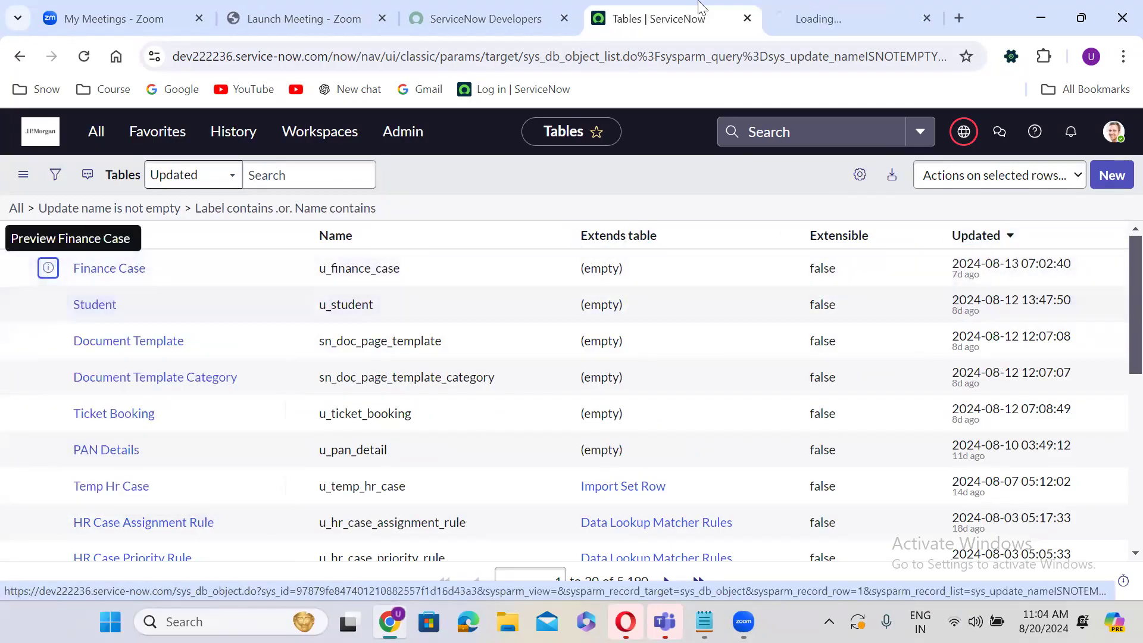
click(817, 10)
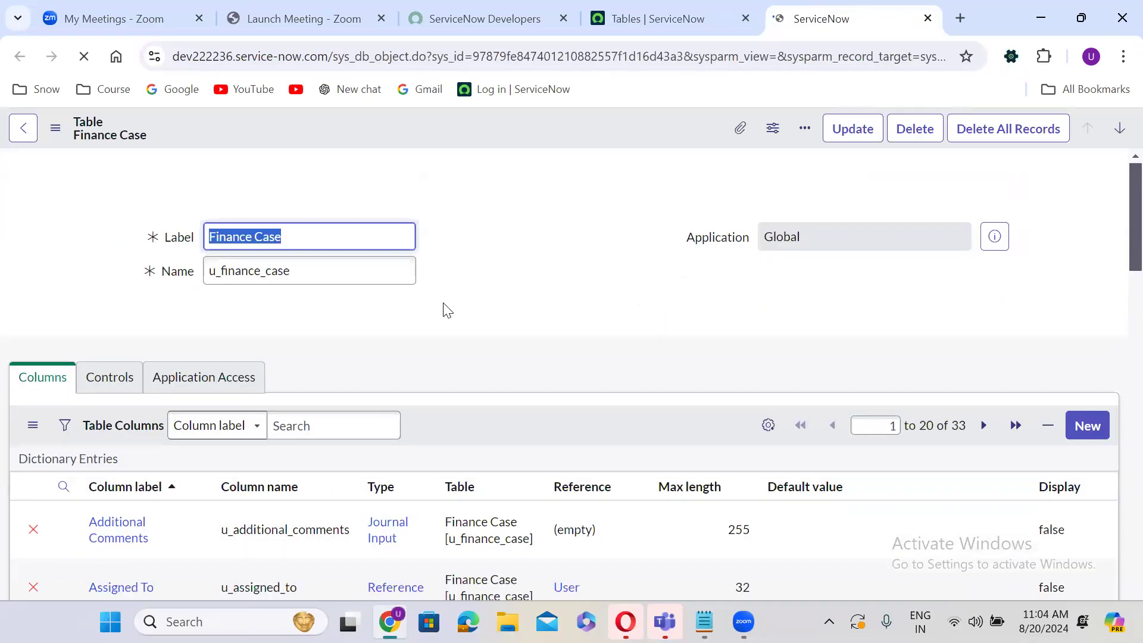
Open a blank Finance Case form from the related links of the table record.
click(456, 290)
scroll(455, 287, down, 15)
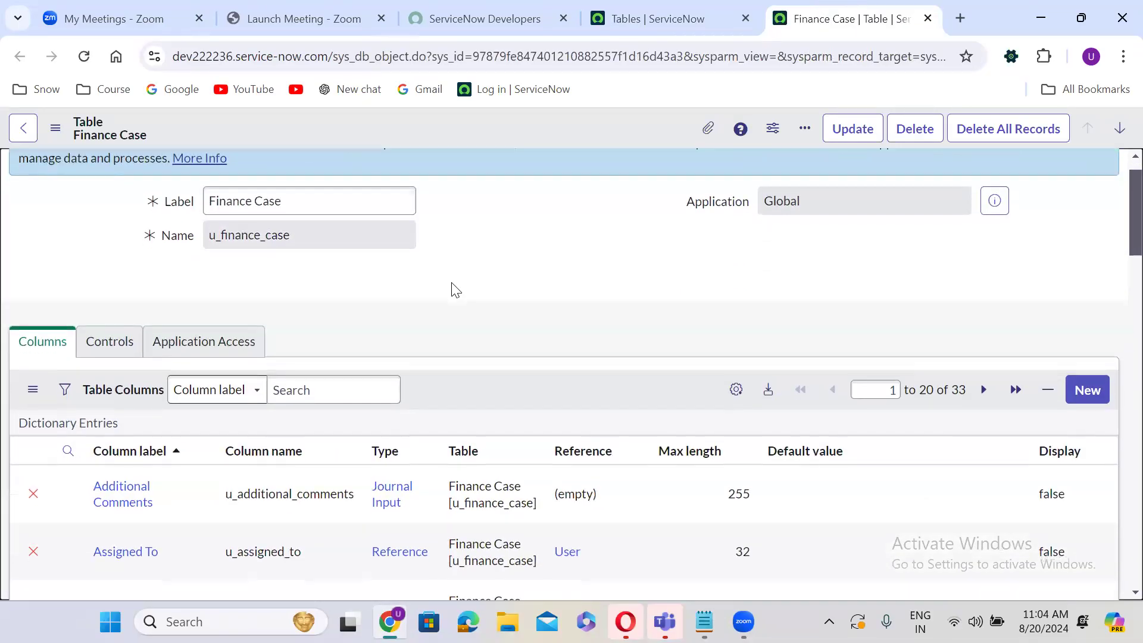
scroll(451, 282, down, 15)
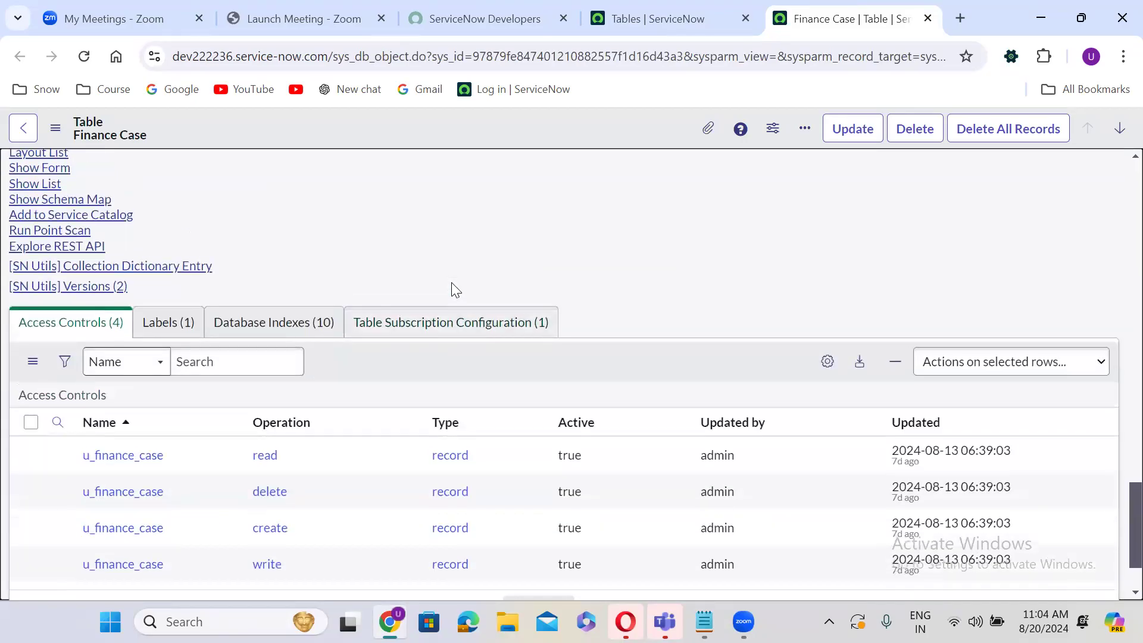
scroll(451, 282, up, 2)
click(54, 276)
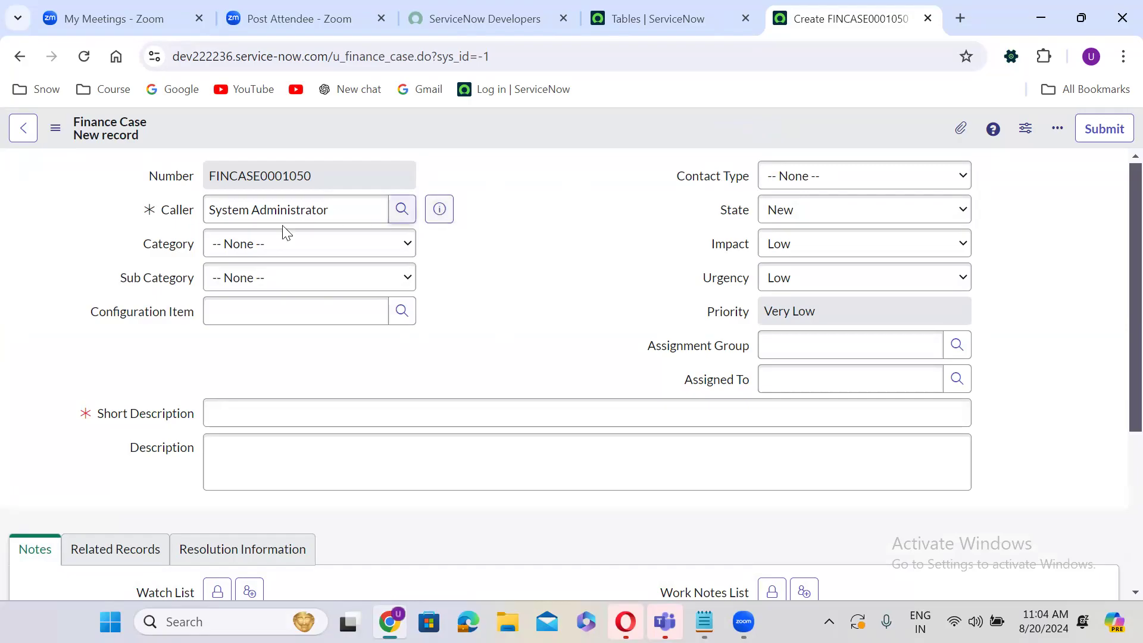
Show the technical field names on the Finance Case form and examine the Number and Caller fields.
drag(212, 171, 366, 172)
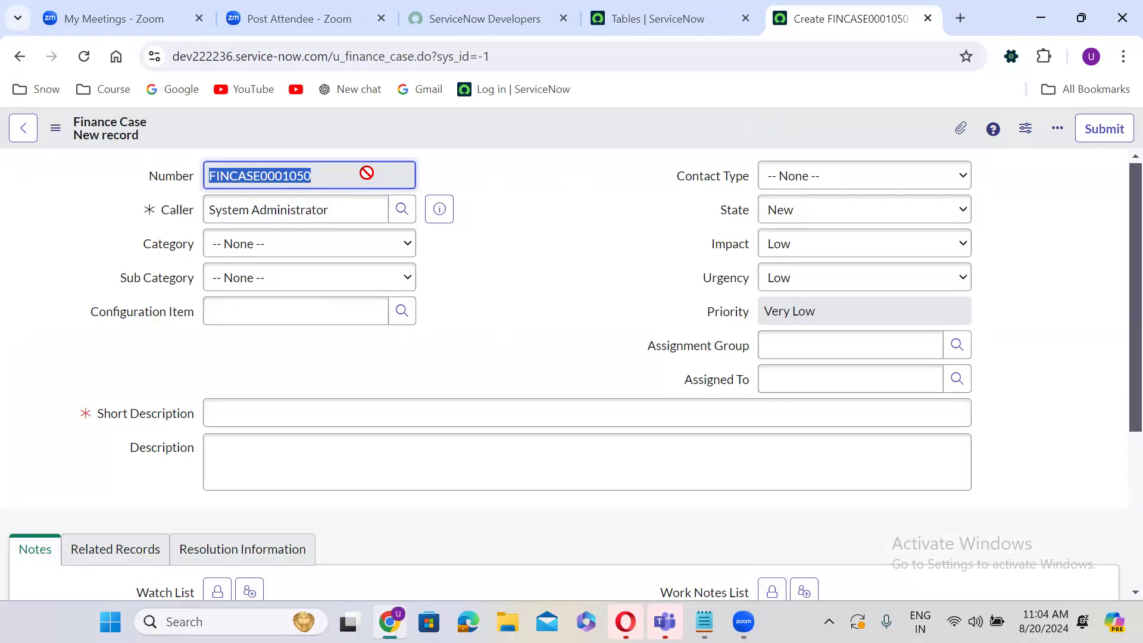
double_click(505, 222)
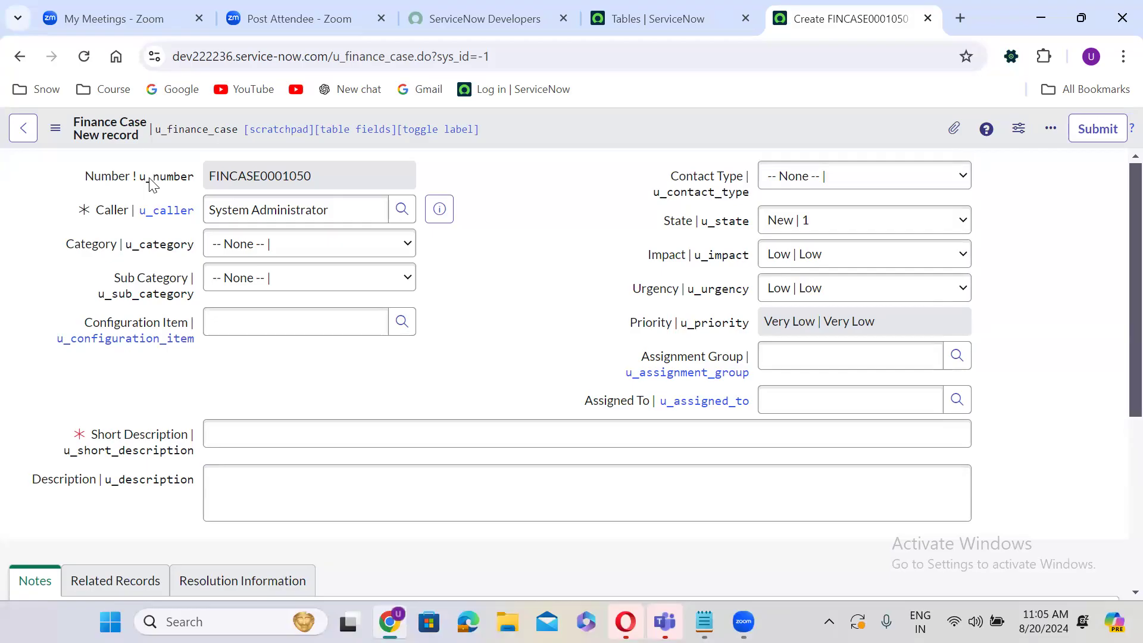
double_click(269, 174)
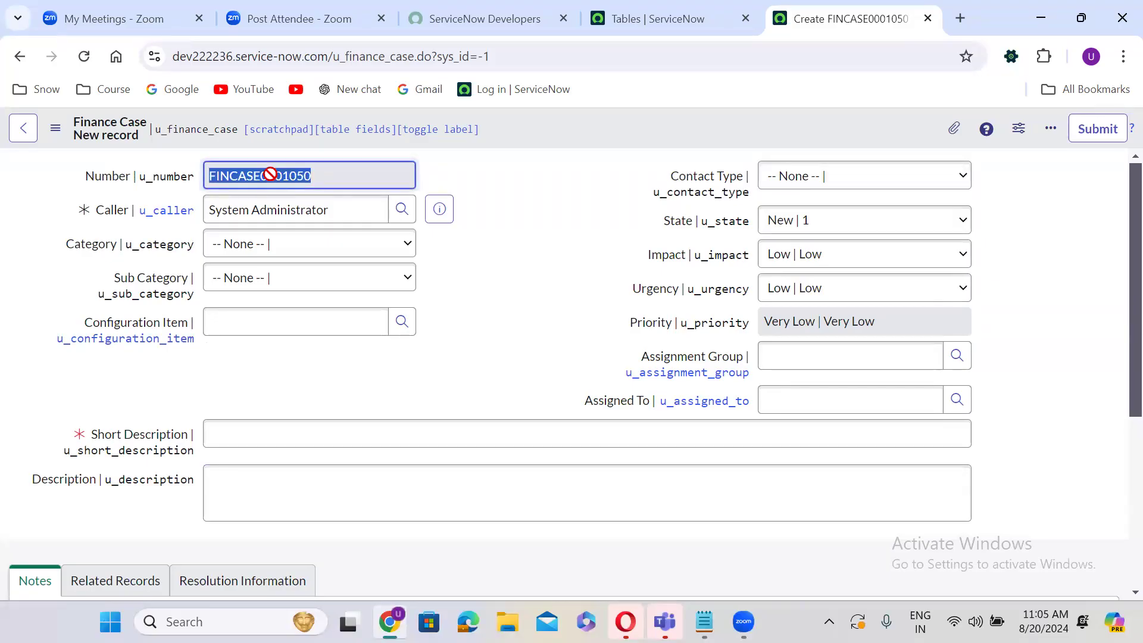
triple_click(309, 209)
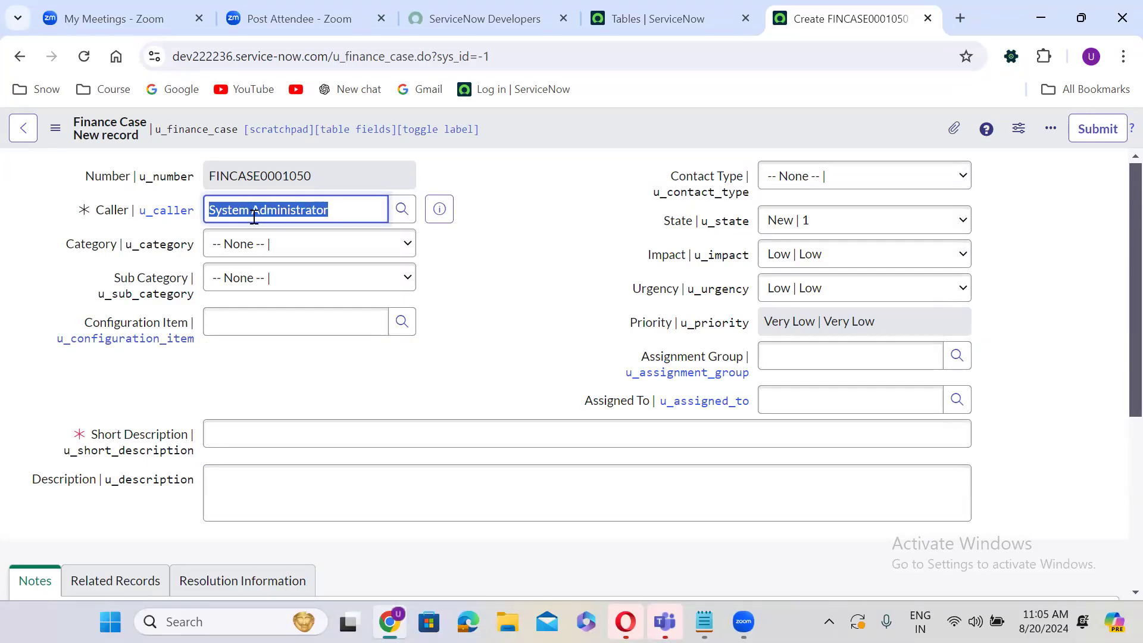
Set the case's category to Software and its sub category to UNIX.
click(268, 253)
click(273, 278)
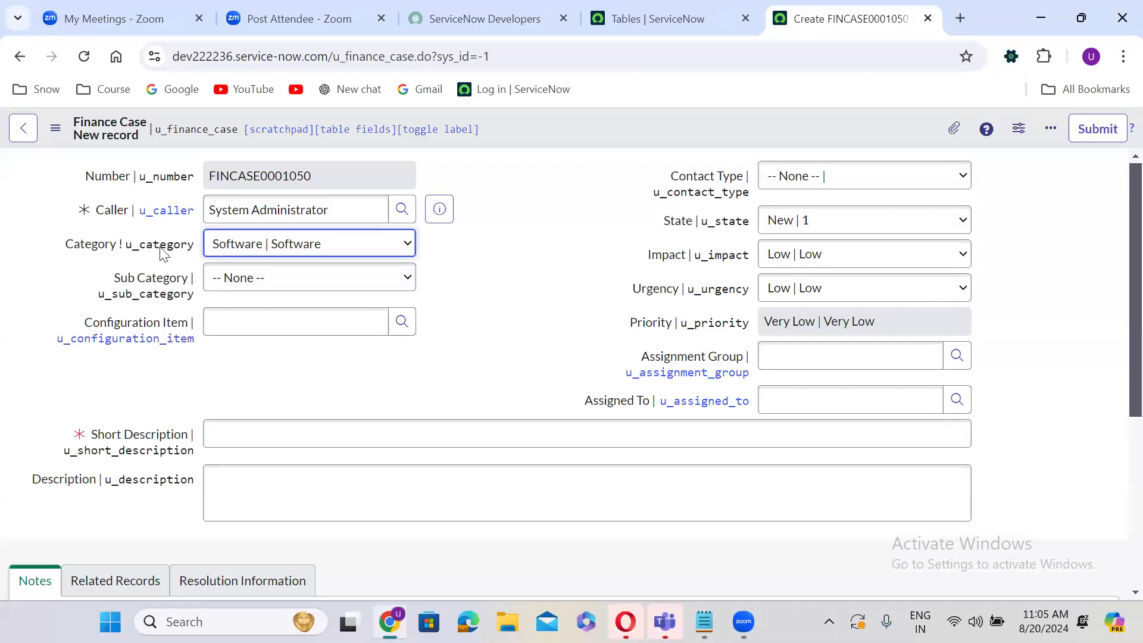
click(232, 284)
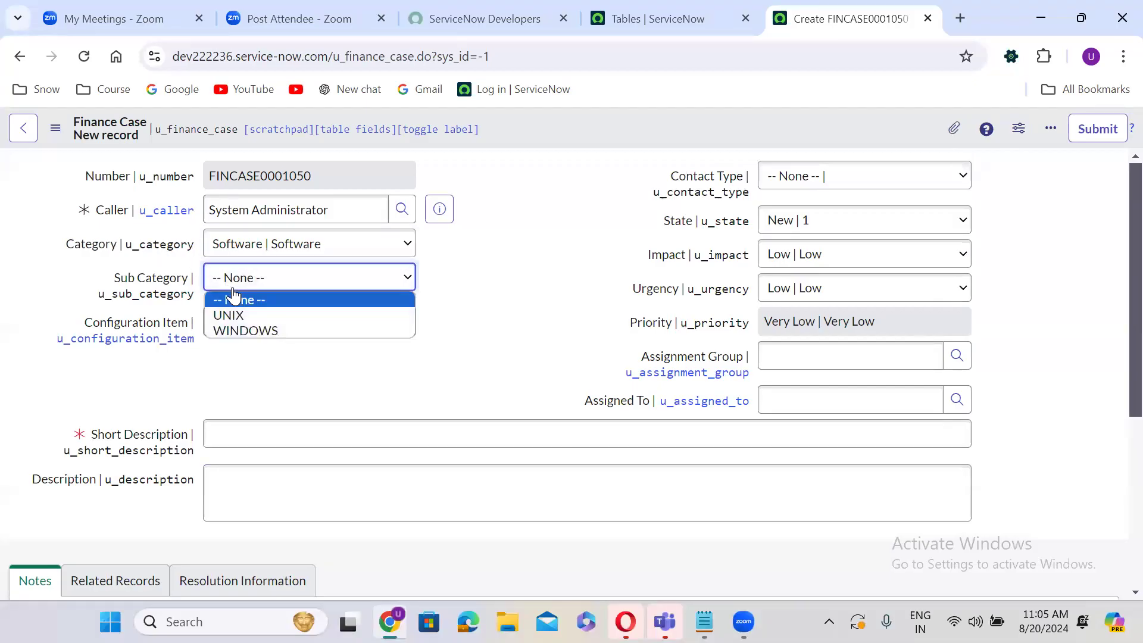
click(260, 316)
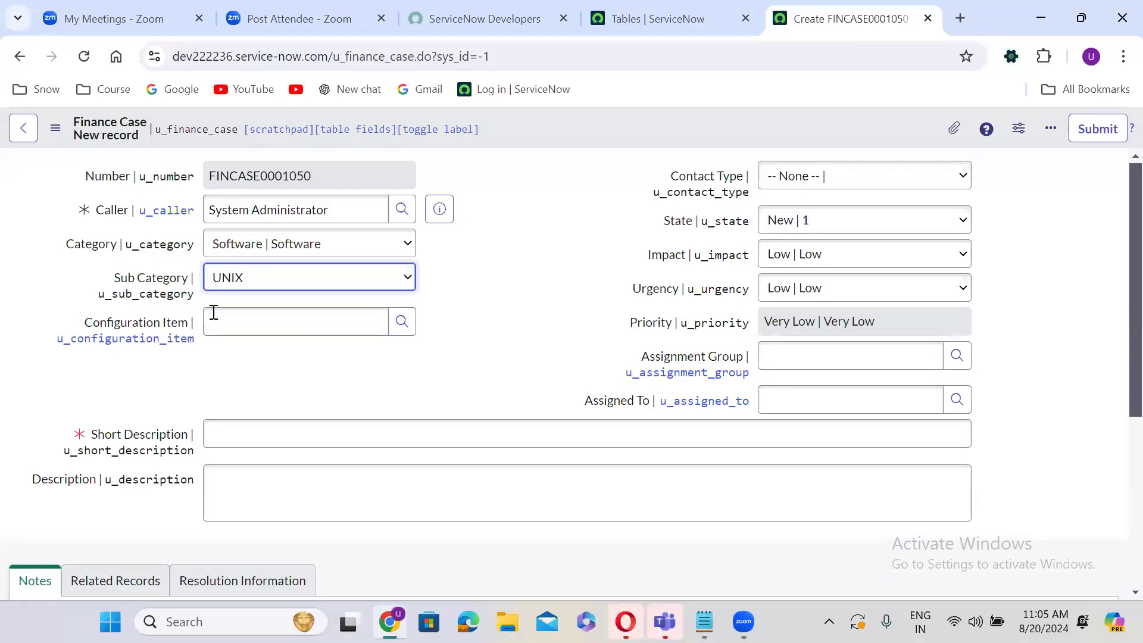
Look up all configuration items with the ** wildcard and choose *ASSET-IBM for the case.
click(230, 322)
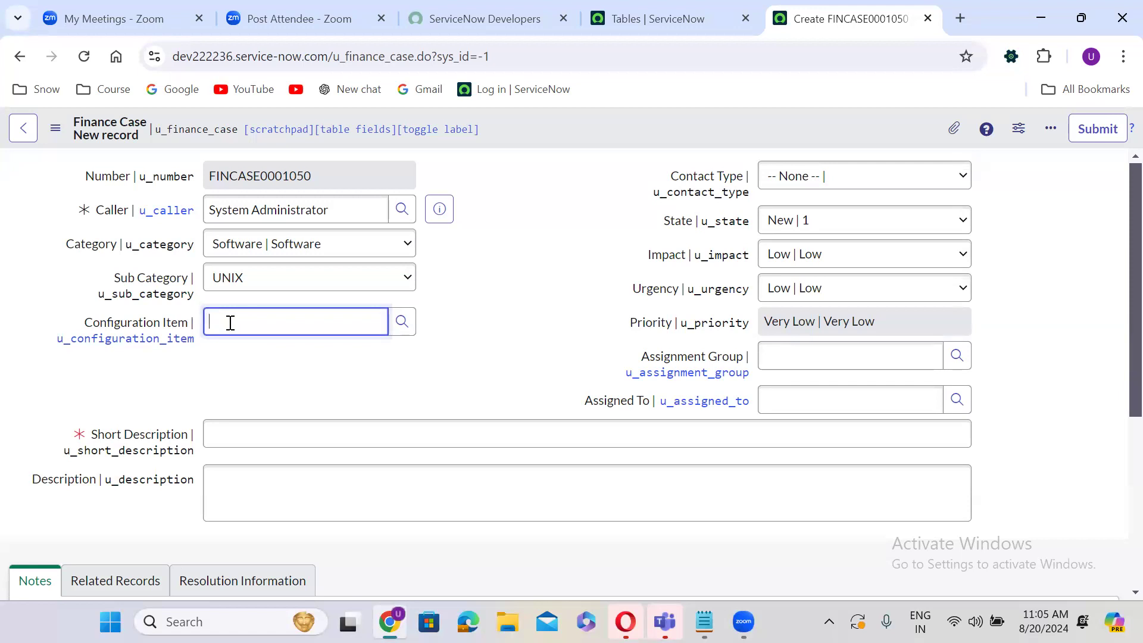
text(**)
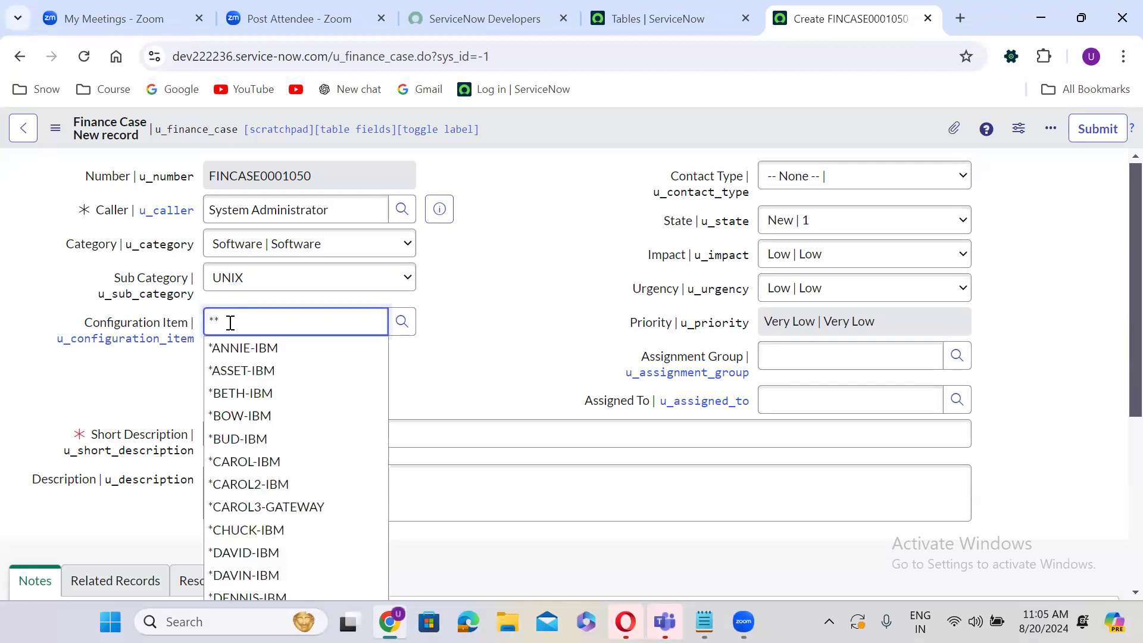
click(244, 372)
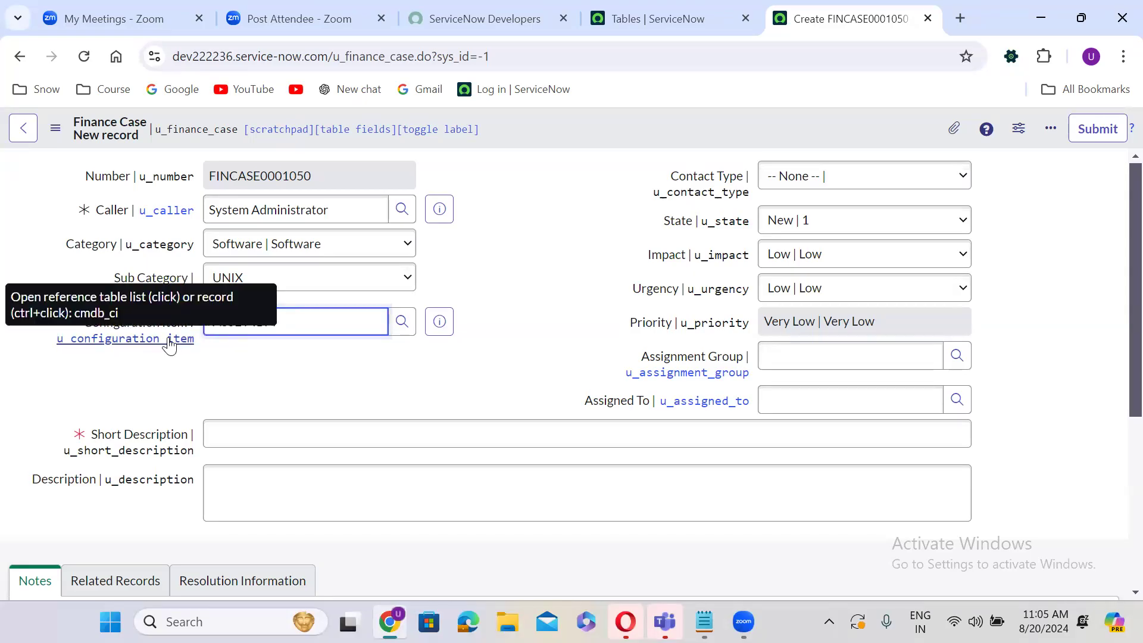
Enter "test 567" as the case's short description and "test 6789" as its description.
click(325, 439)
text(t)
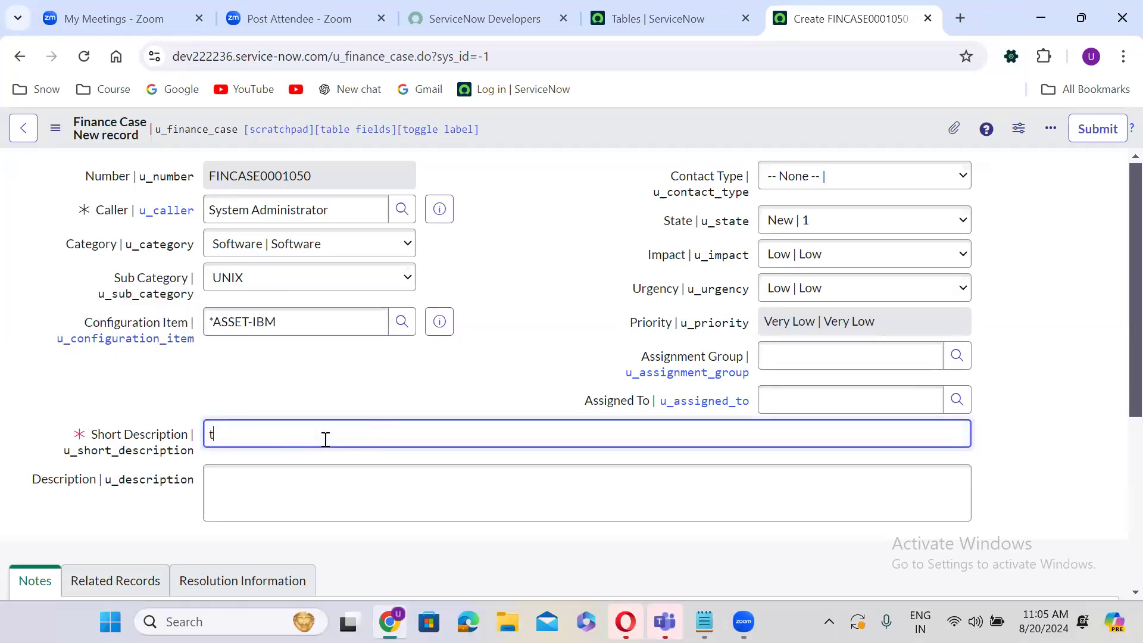
text(est 567)
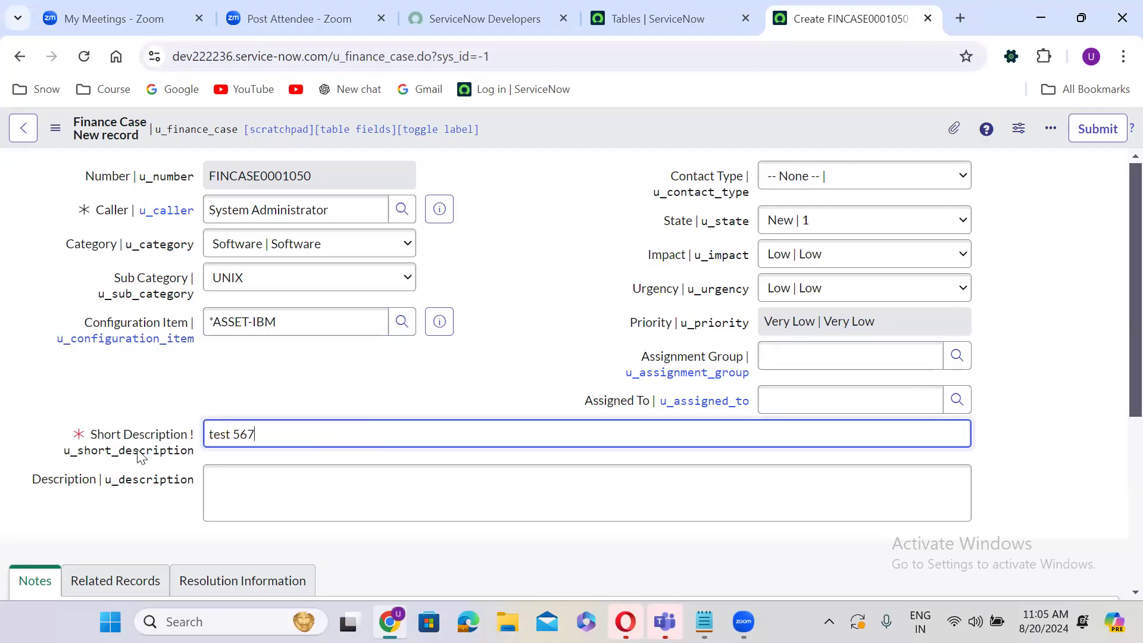
click(250, 488)
text(te)
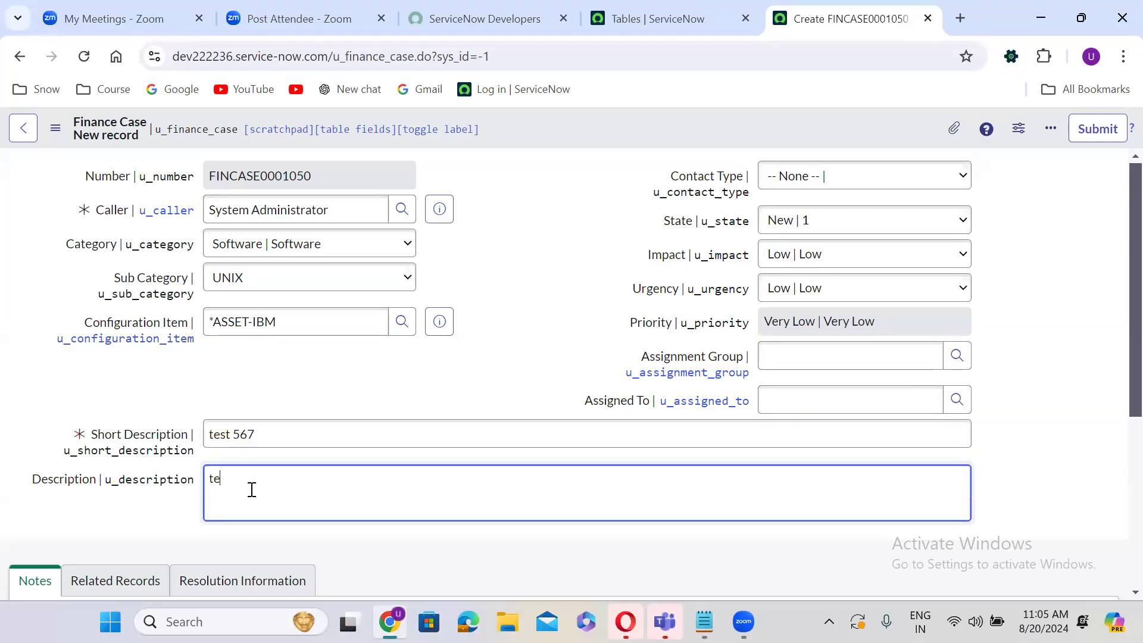
text(st 6789)
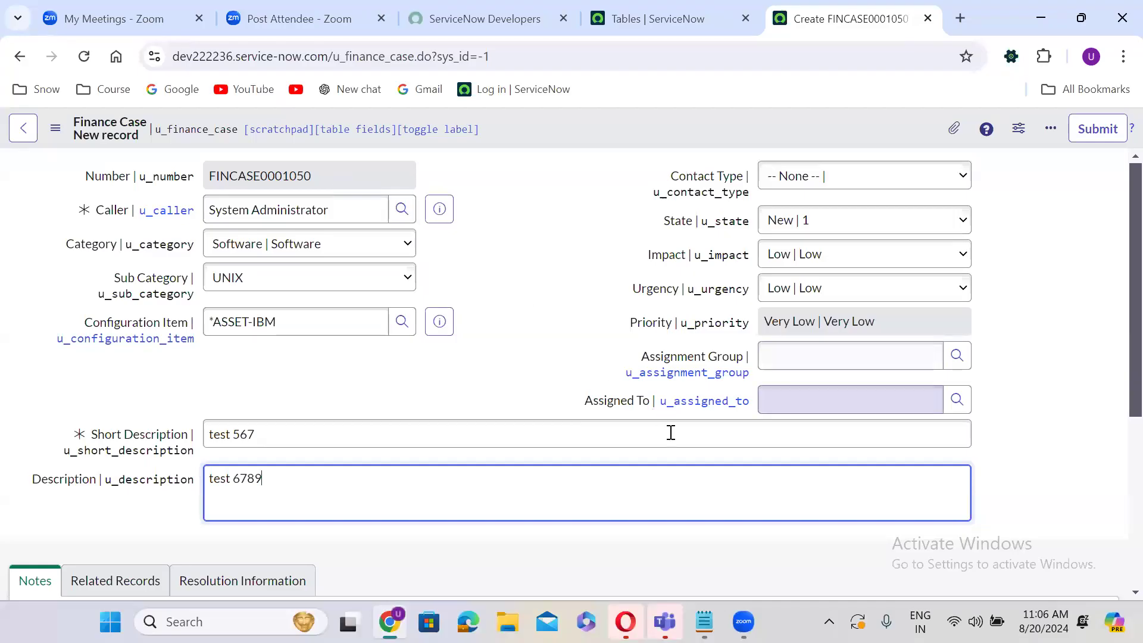
Switch to the Dictionary Properties notes in Notepad and add the lines current.u_number and current.getValue('u_number') below "current".
click(704, 622)
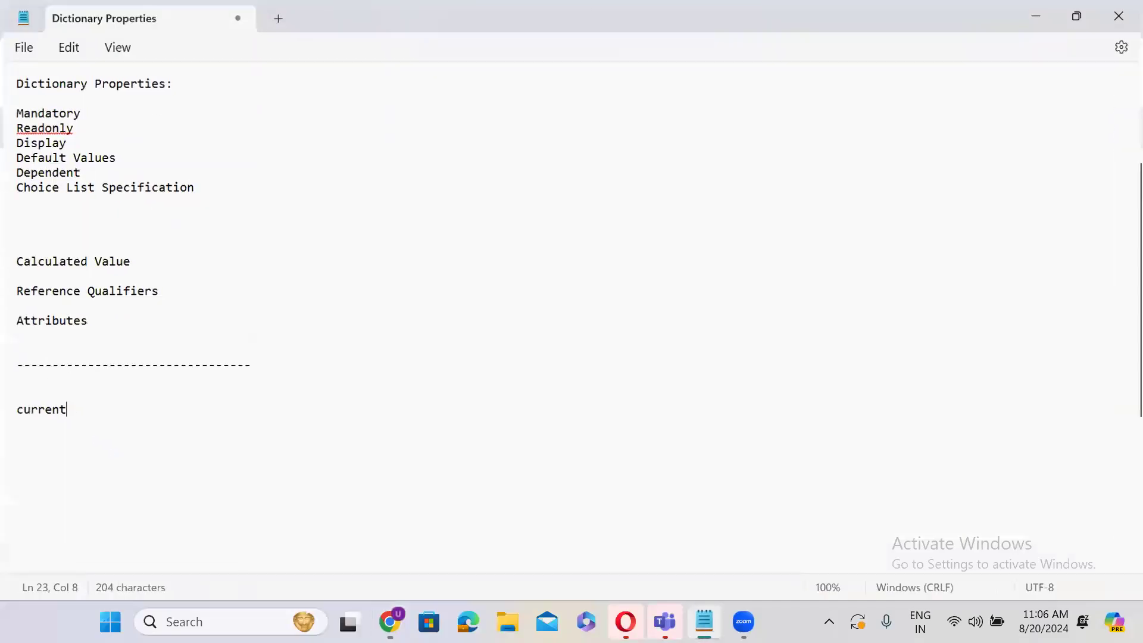
key(Return)
key(Return)
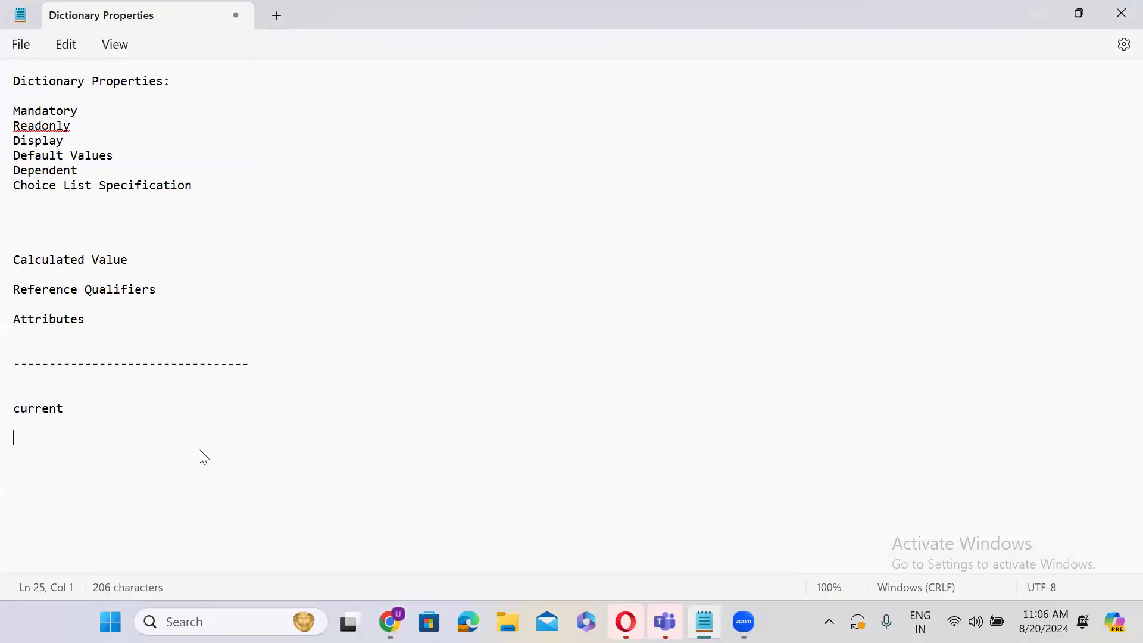
text(current.u_number)
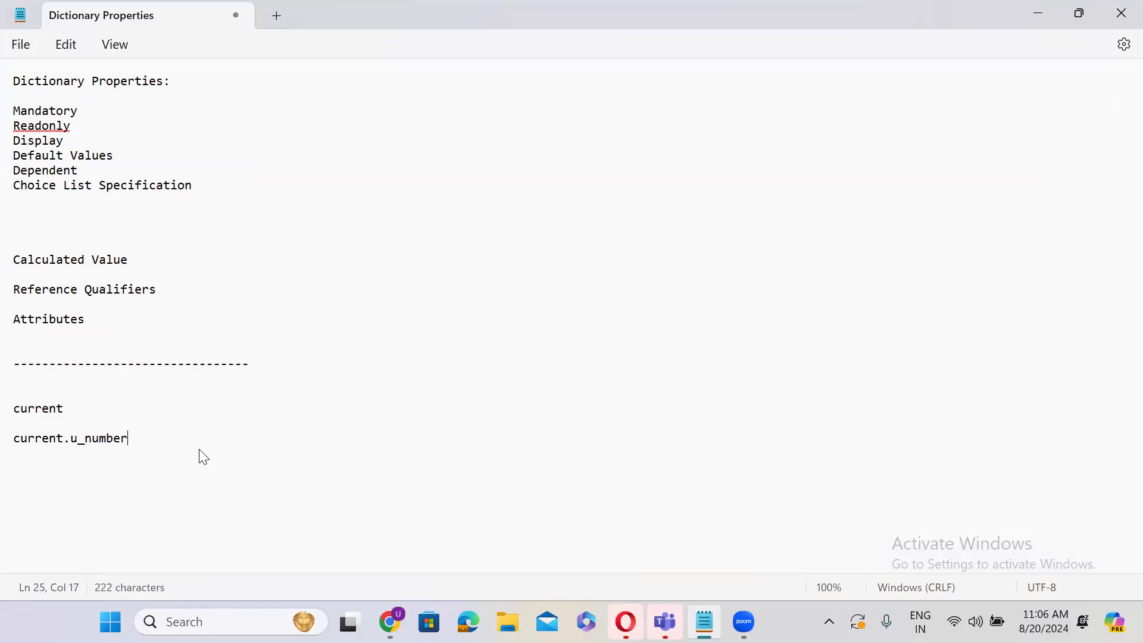
key(Return)
text(current)
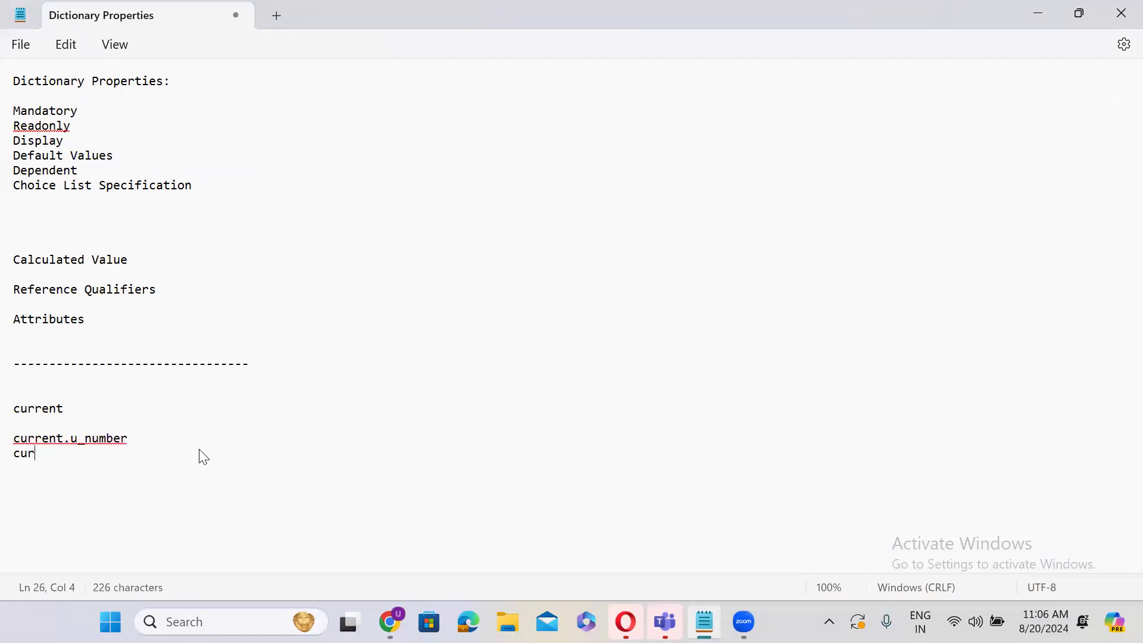
text(.g)
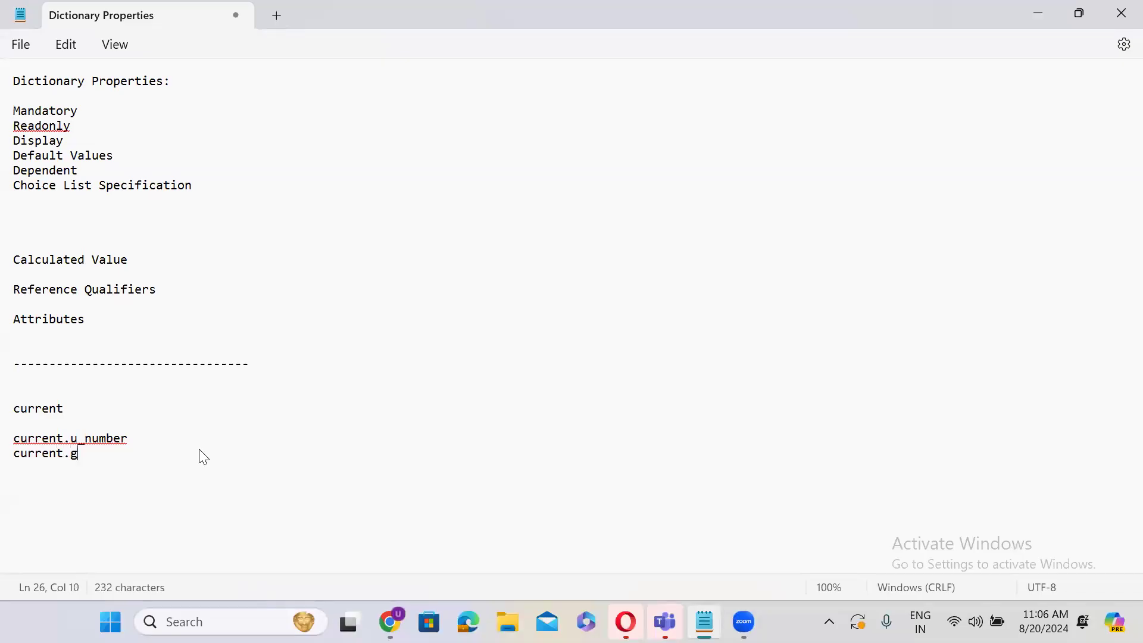
text(etValue())
text('')
key(Left)
text(u_number)
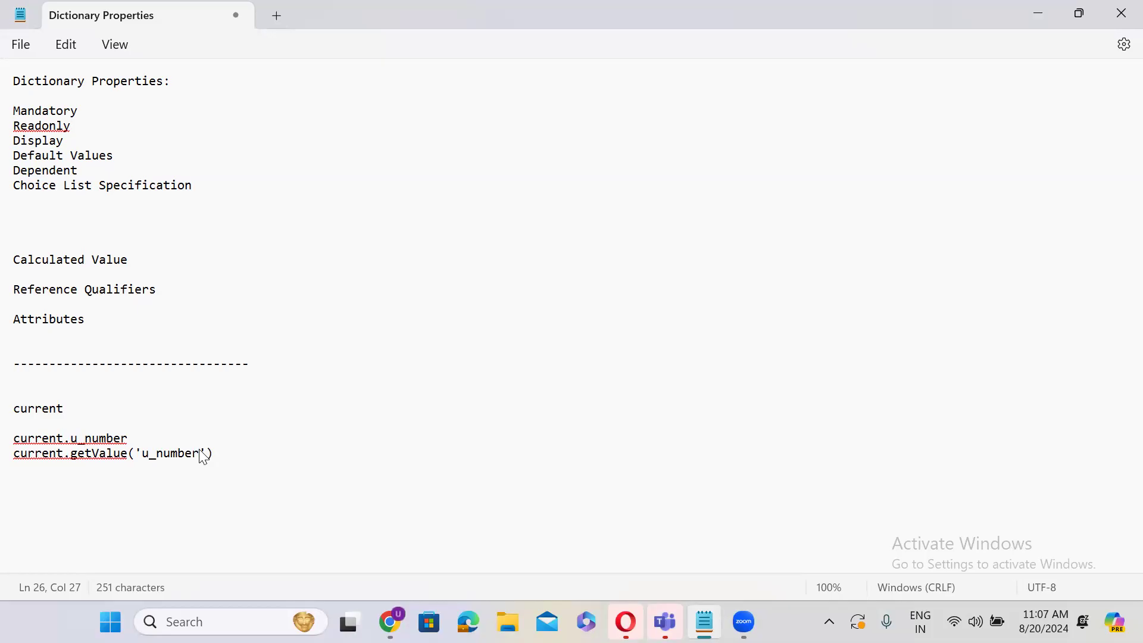
Duplicate the two u_number lines below the originals and change the copies to current.u_caller and current.getValue('u_caller').
drag(221, 452, 12, 447)
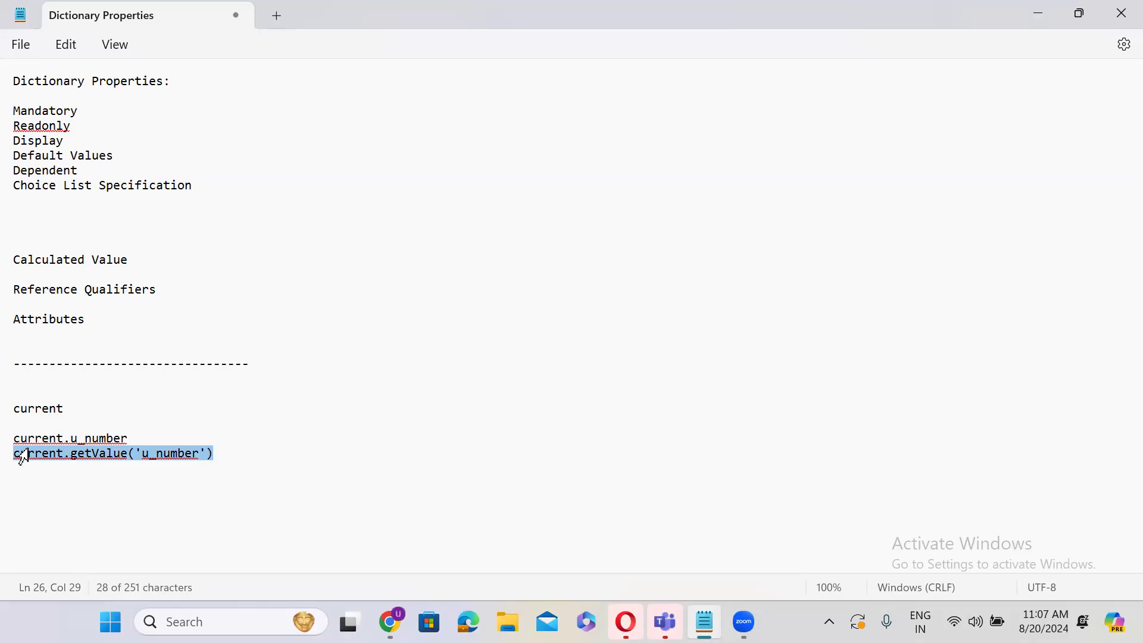
click(219, 455)
drag(219, 455, 3, 440)
key(ctrl+c)
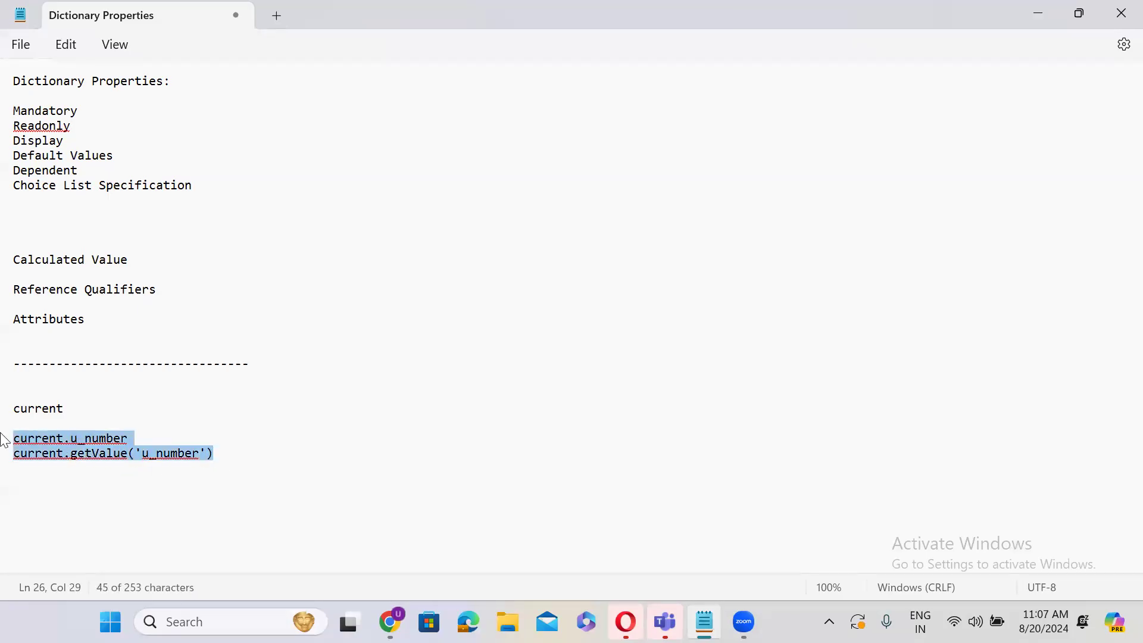
click(39, 481)
key(ctrl+v)
double_click(96, 481)
text(caller)
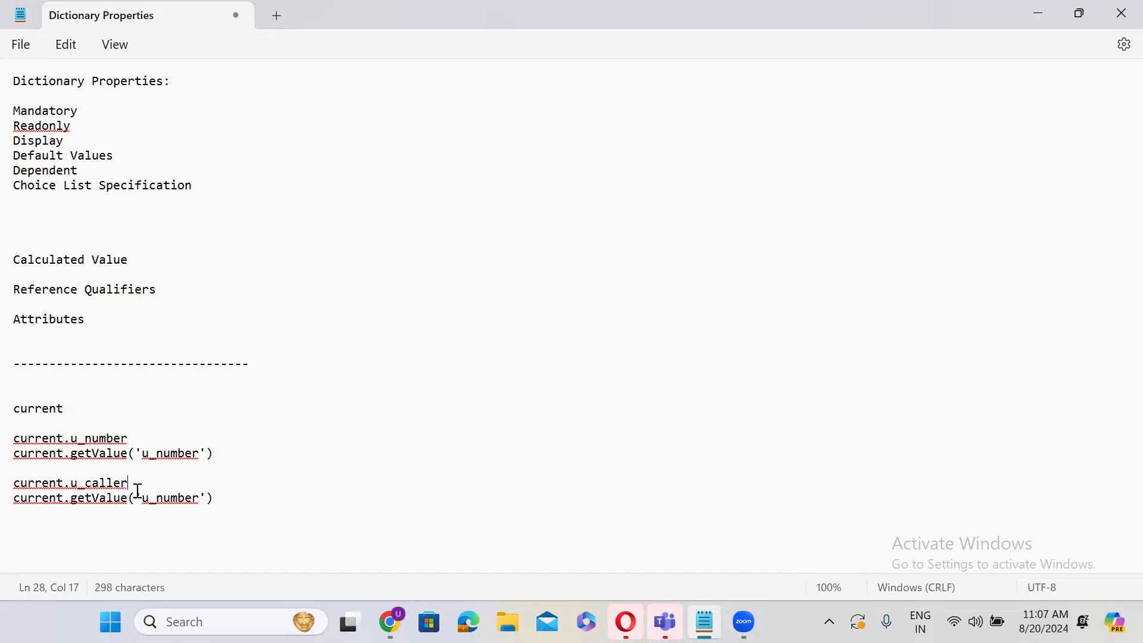
double_click(178, 499)
text(caller)
Add another copy of the pair below the caller lines, changed to current.u_category and current.getValue('u_category').
click(235, 498)
key(Return)
key(Return)
key(ctrl+v)
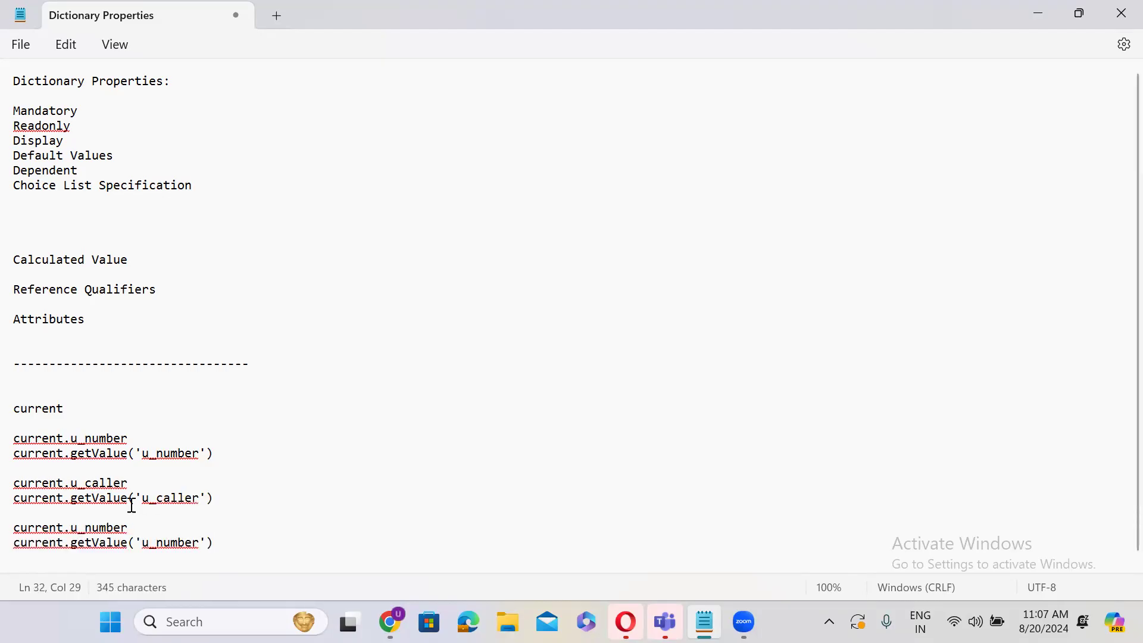
click(107, 528)
double_click(107, 528)
text(ca)
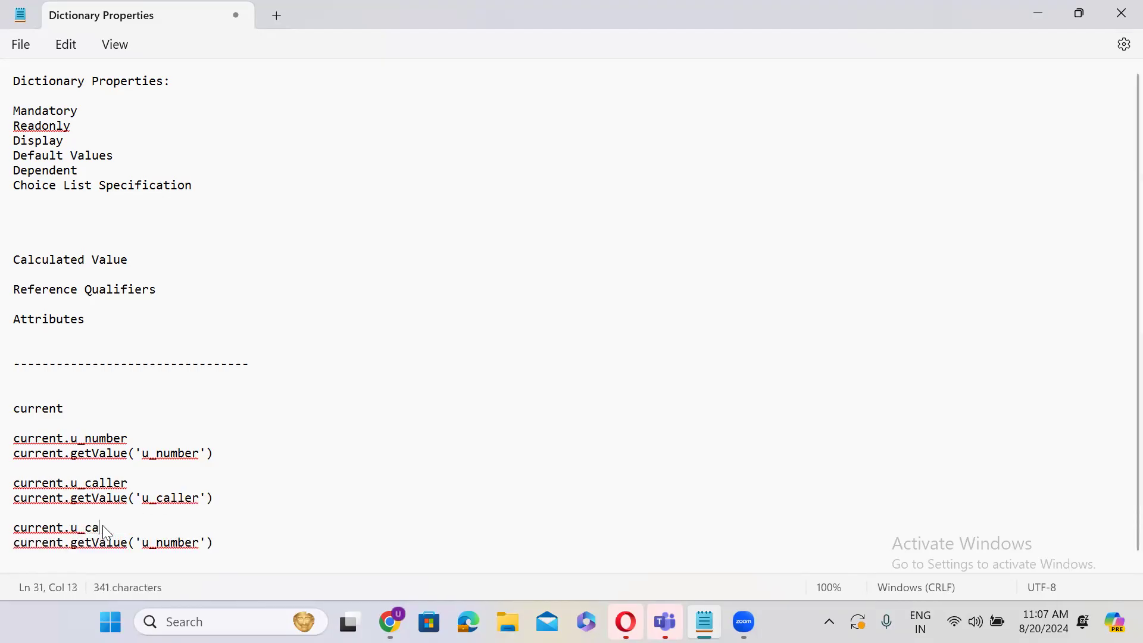
text(tegory)
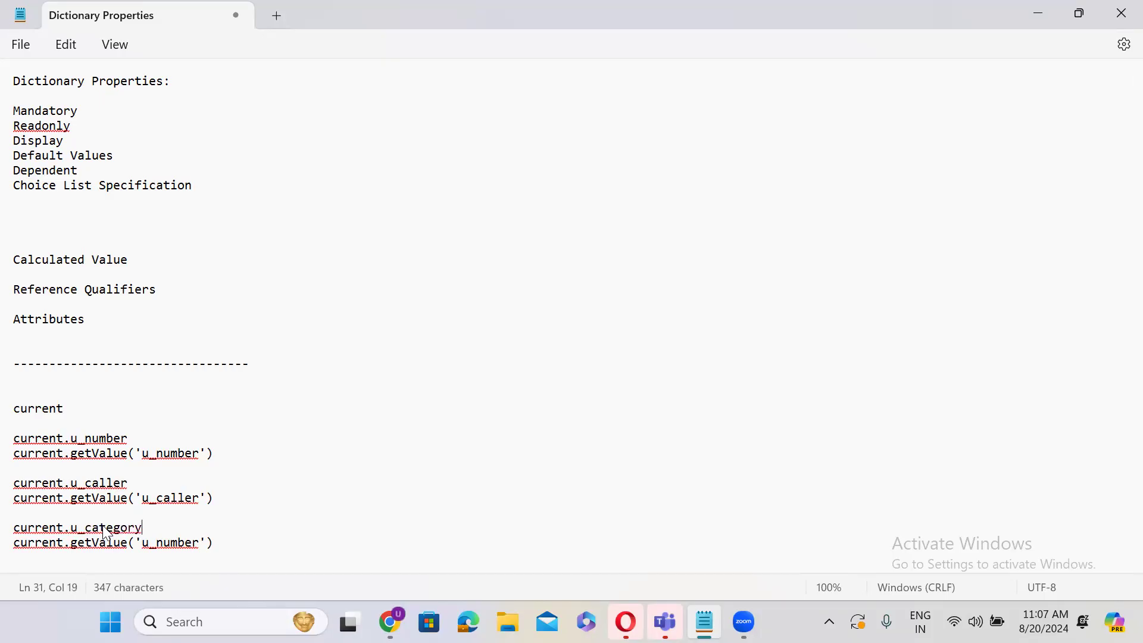
double_click(191, 544)
text(category)
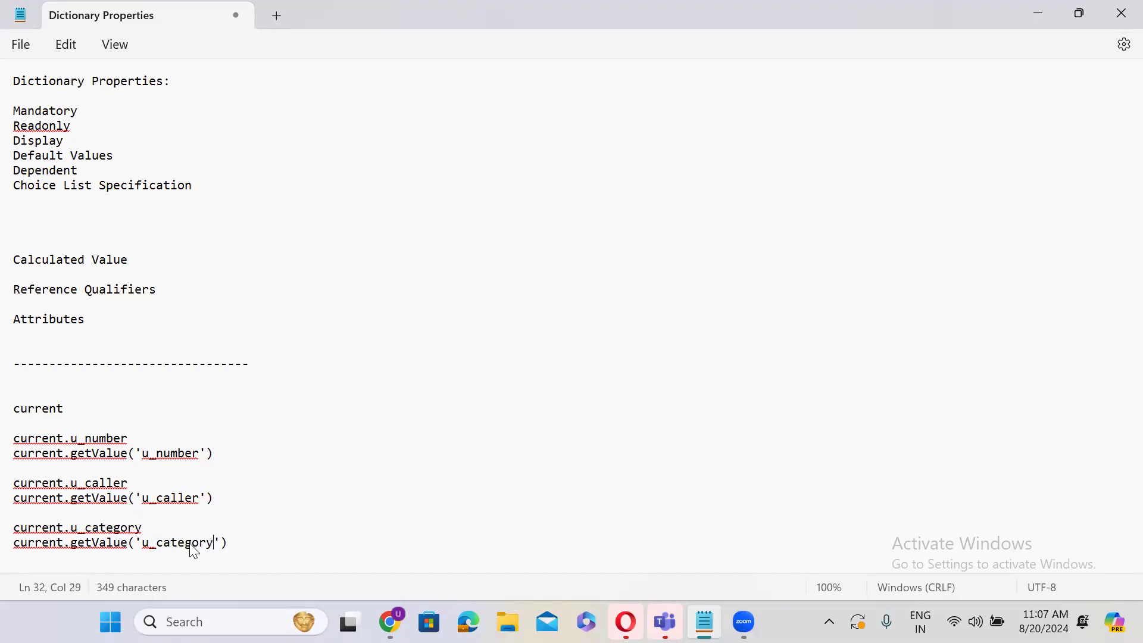
Add a further copy of the pair below the category lines, reading current.u_sub_category and current.getValue('u_sub_category').
click(233, 543)
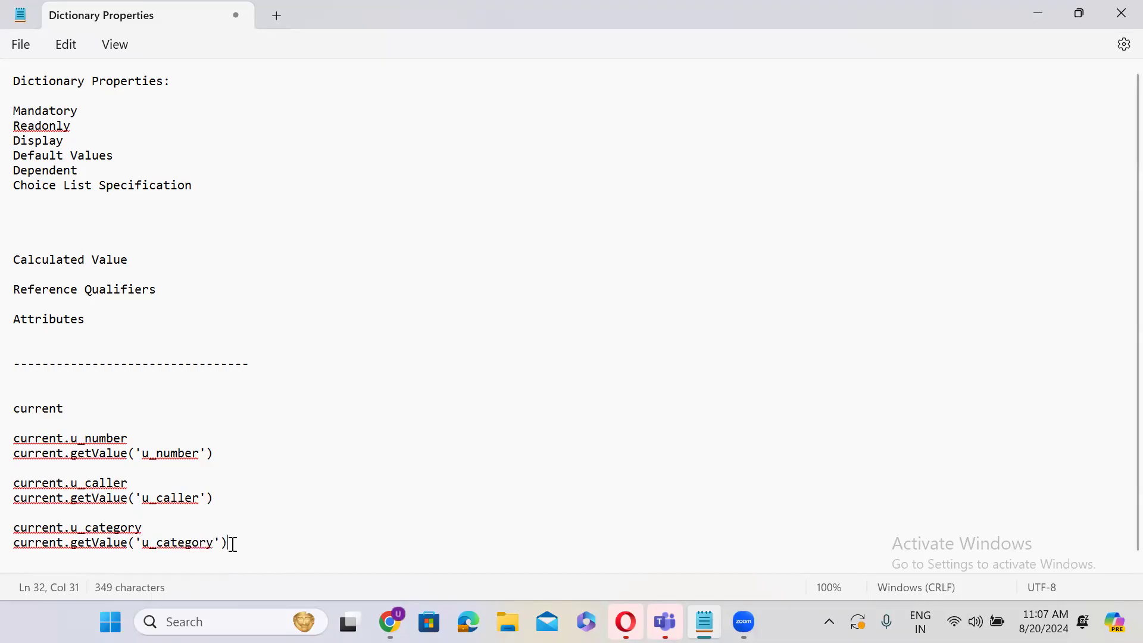
key(Return)
key(Return)
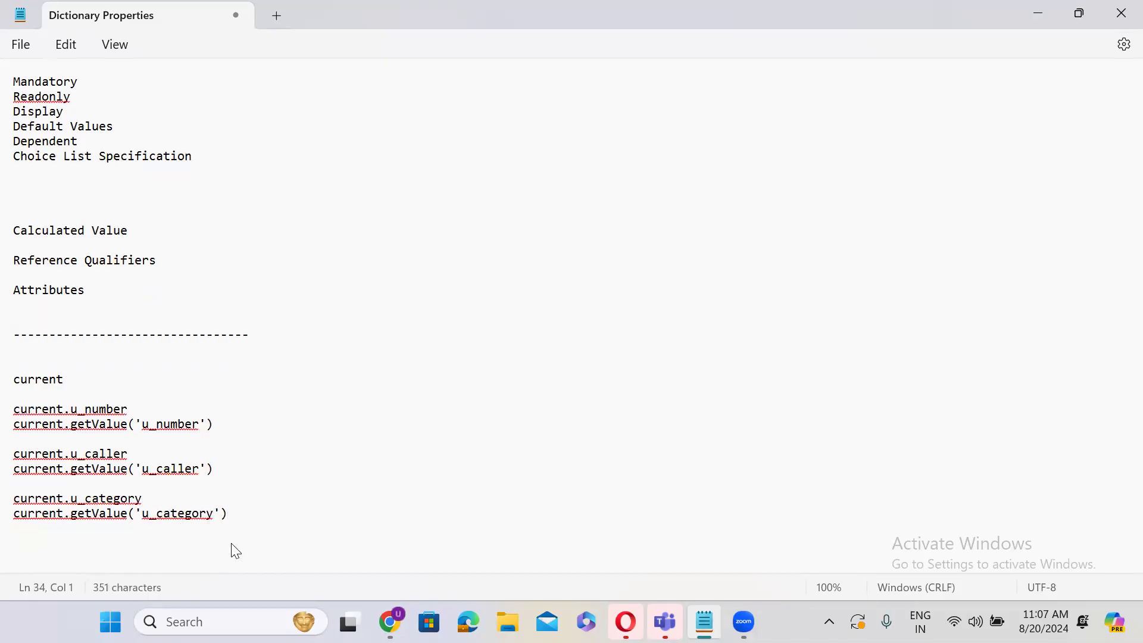
key(ctrl+v)
double_click(114, 543)
text(sub_c)
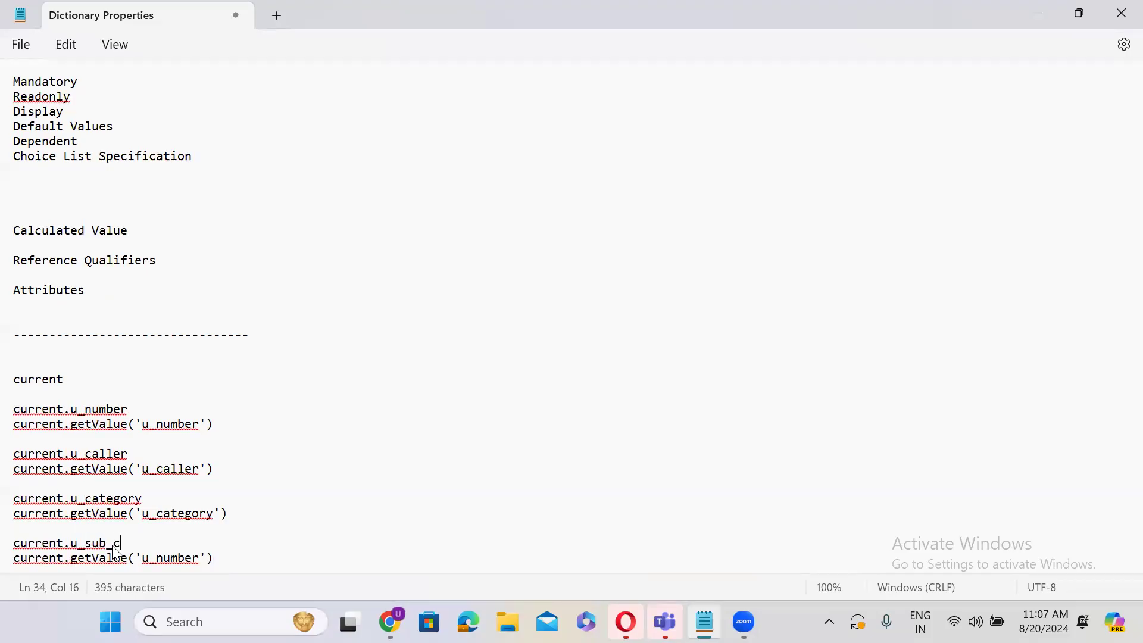
text(ategory)
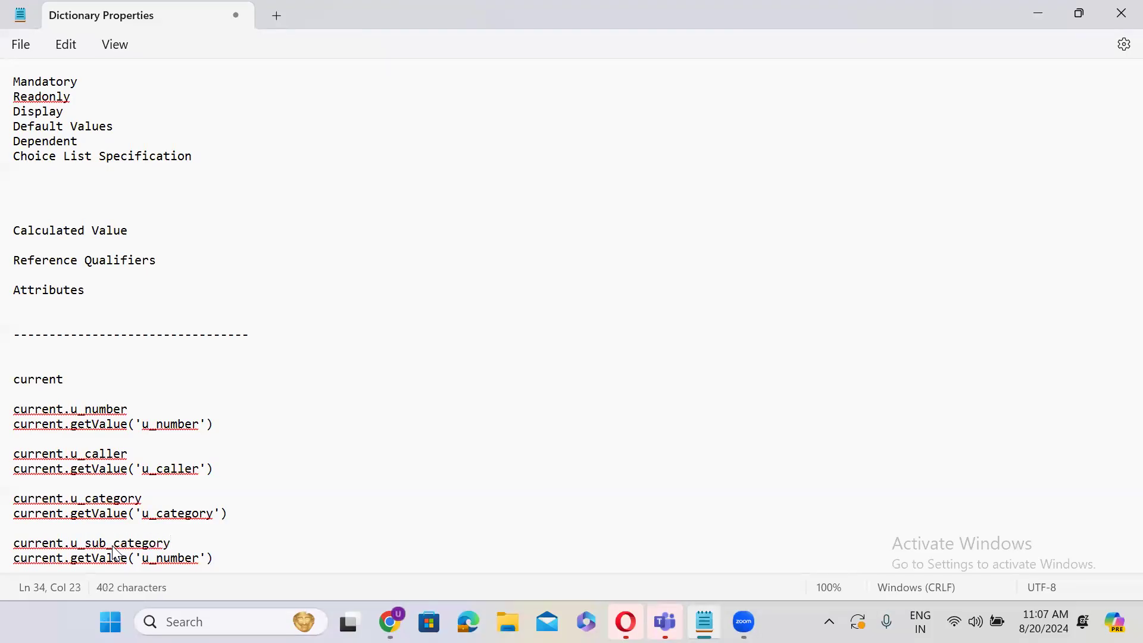
double_click(174, 558)
key(ctrl+v)
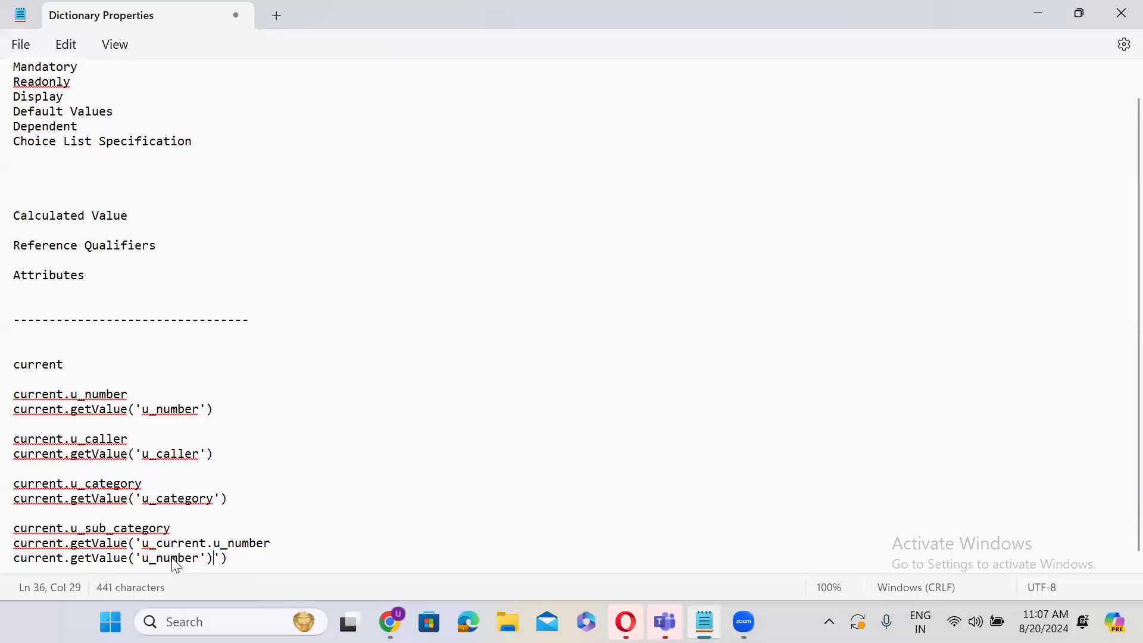
key(ctrl+z)
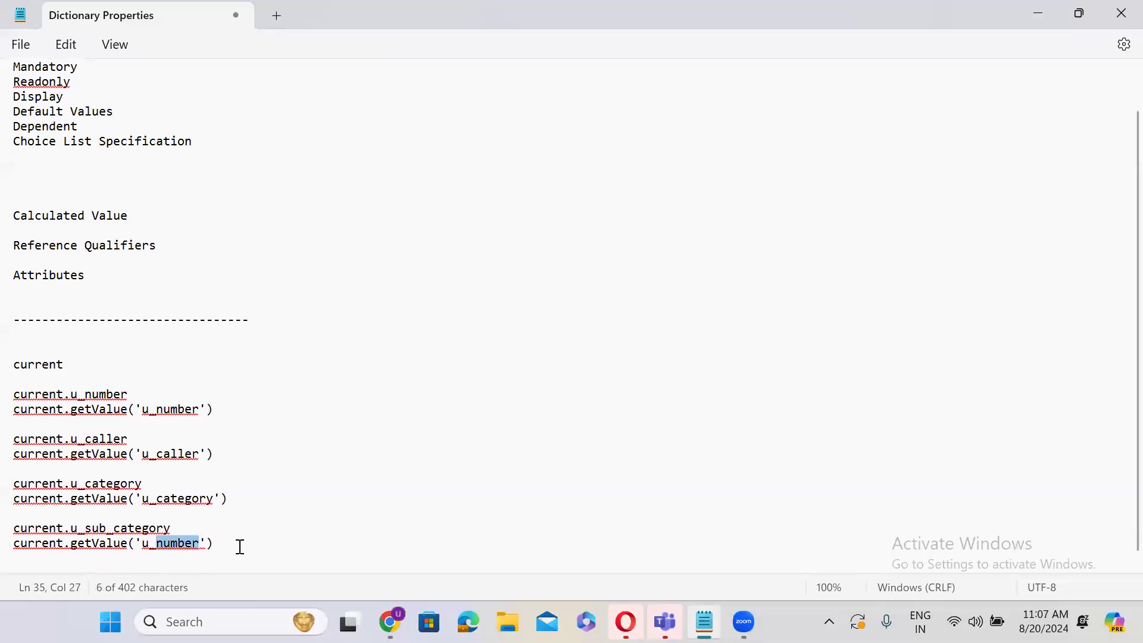
text(sub_)
text(categor)
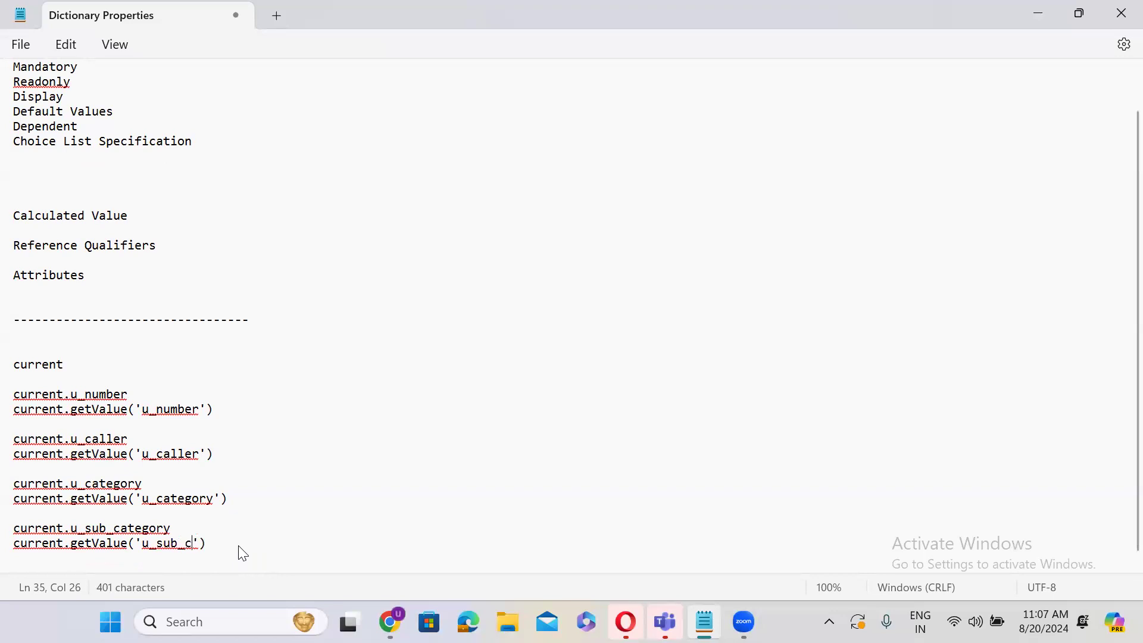
text(y)
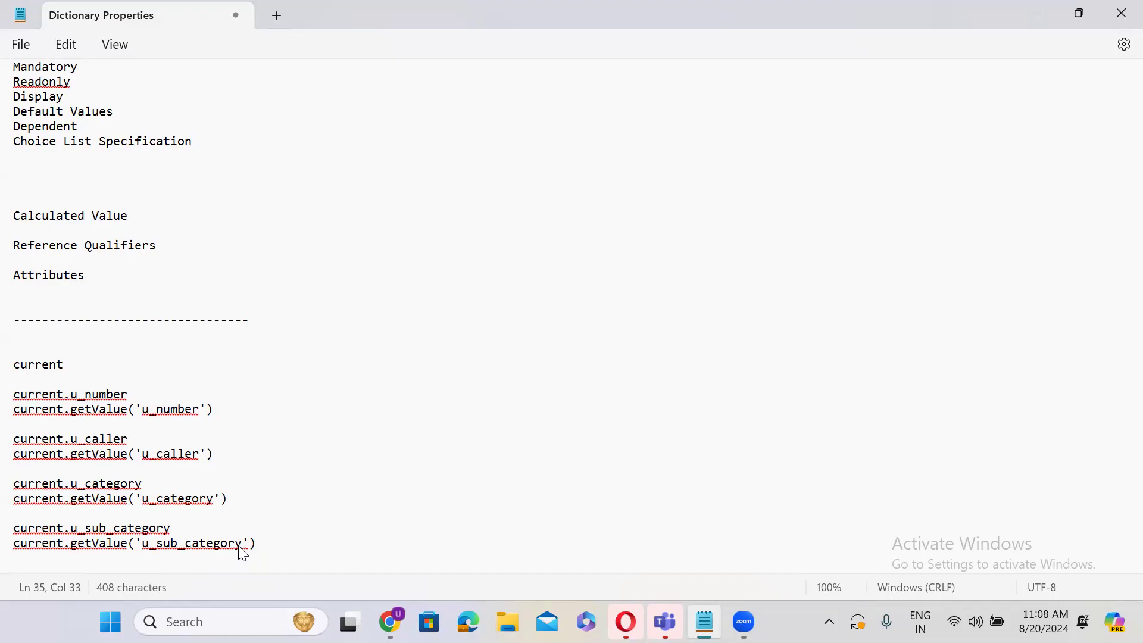
Below the sub category lines, add a pair reading current.u_short_description and current.getValue('u_short_description').
click(260, 544)
key(Return)
key(Return)
key(Return)
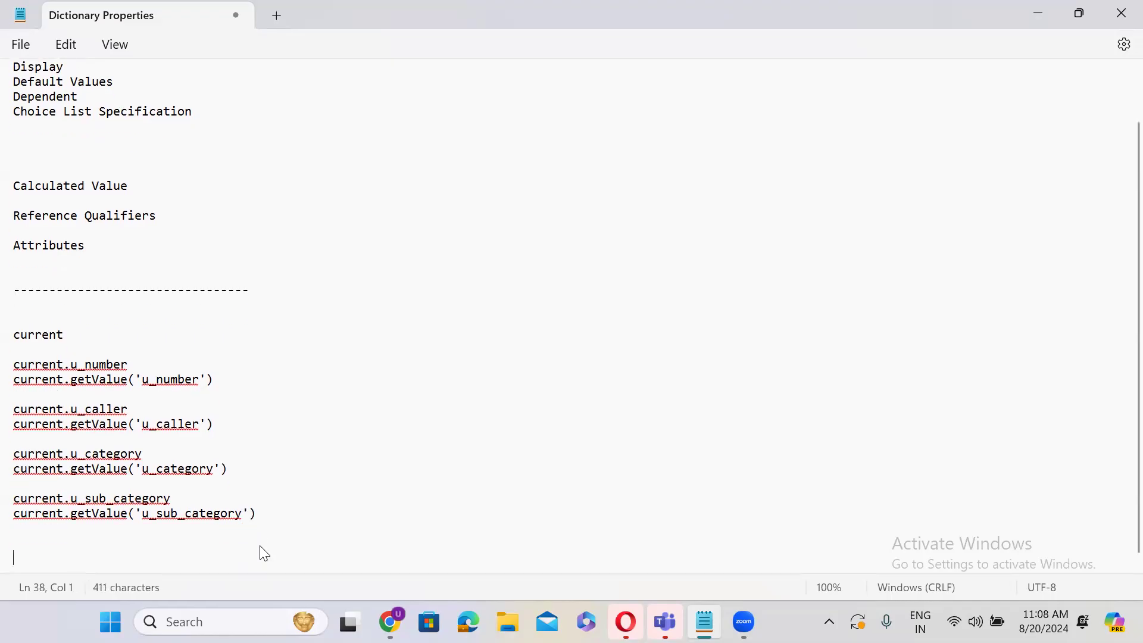
key(ctrl+v)
double_click(94, 543)
text(sho)
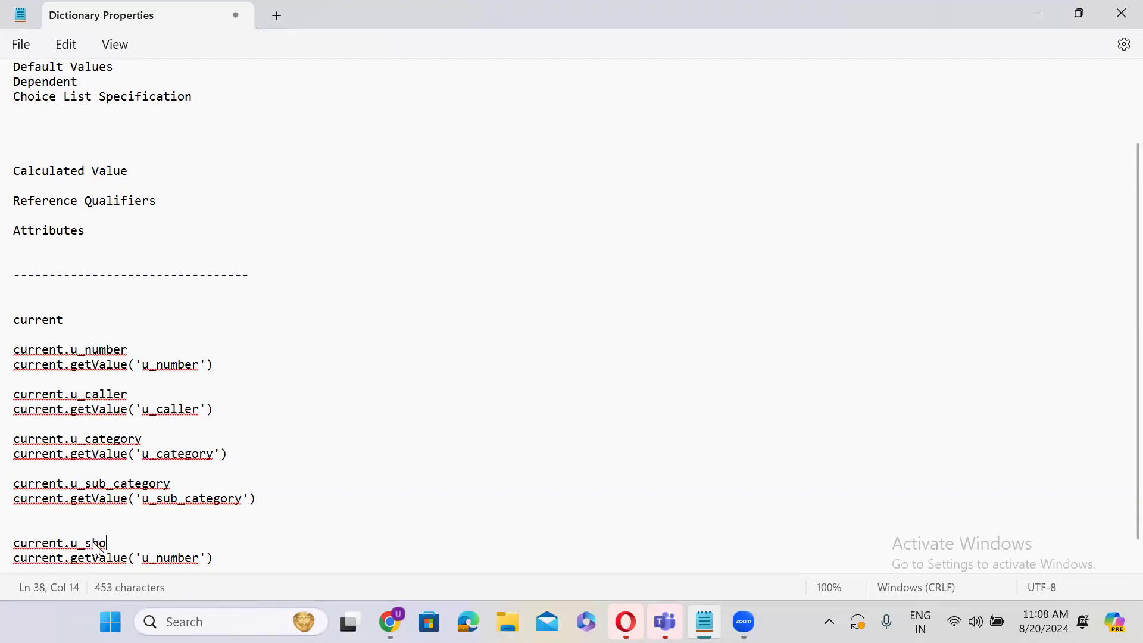
text(rt_d)
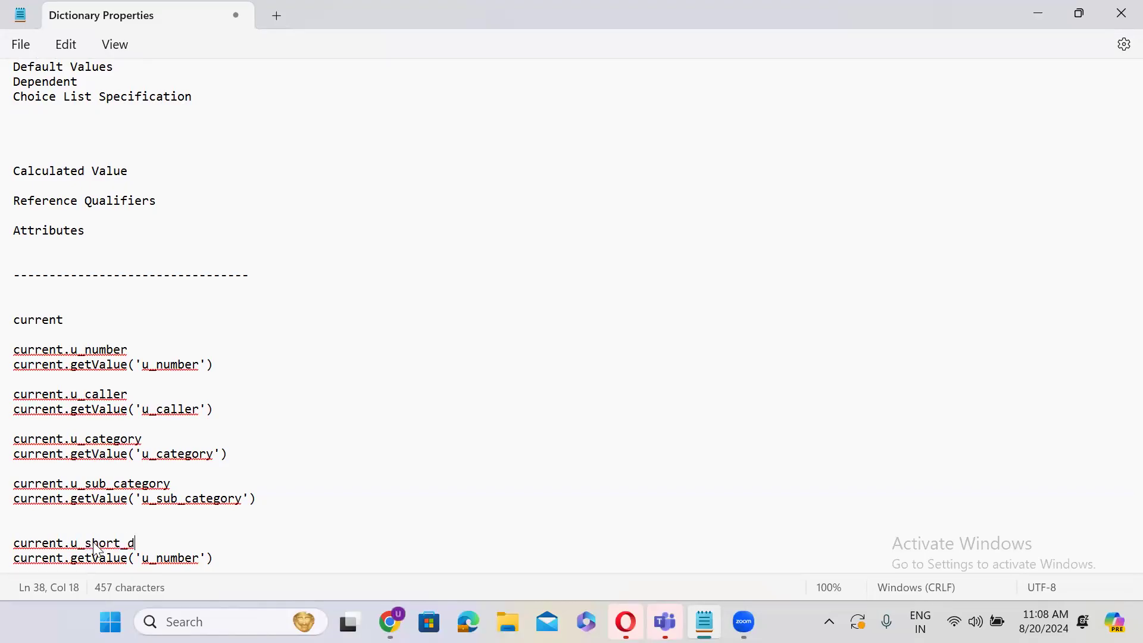
text(escription)
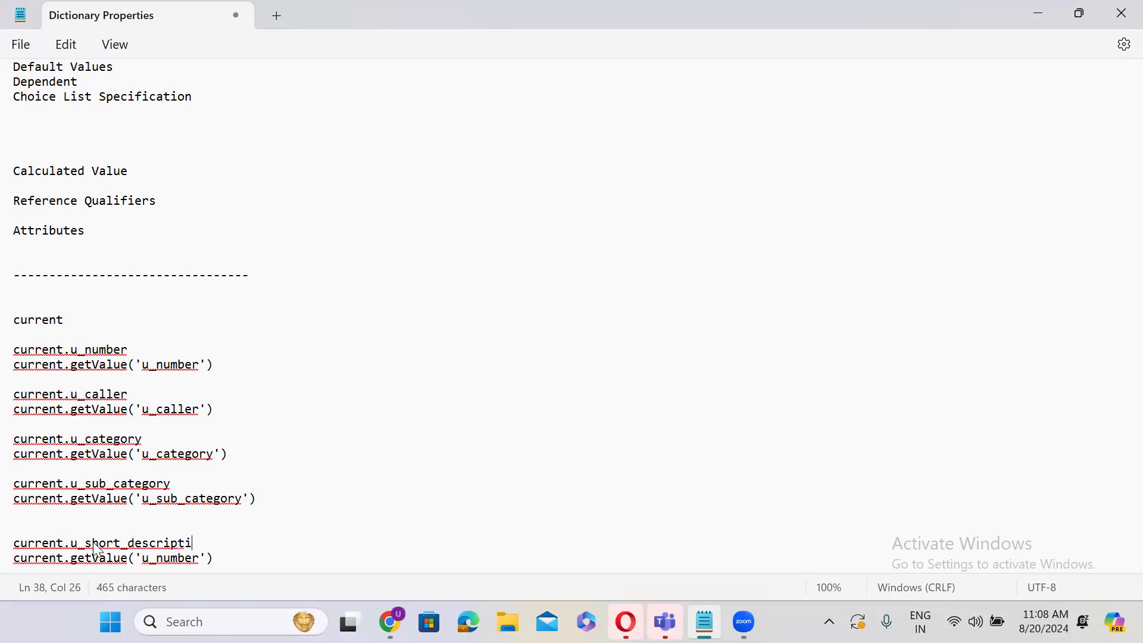
double_click(185, 560)
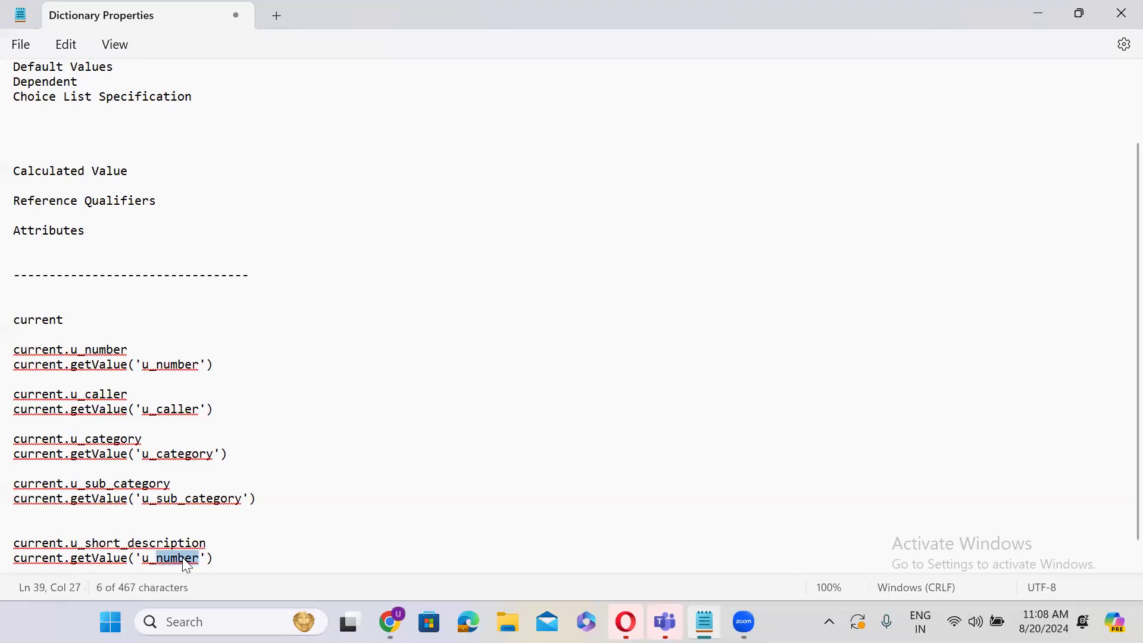
text(short)
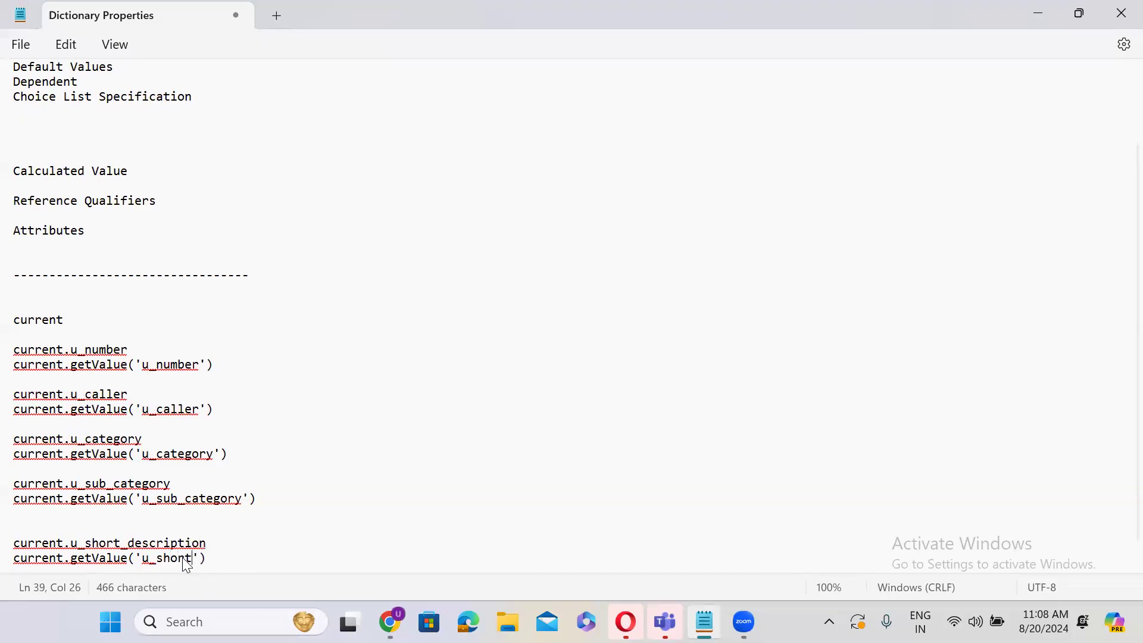
text(_descri)
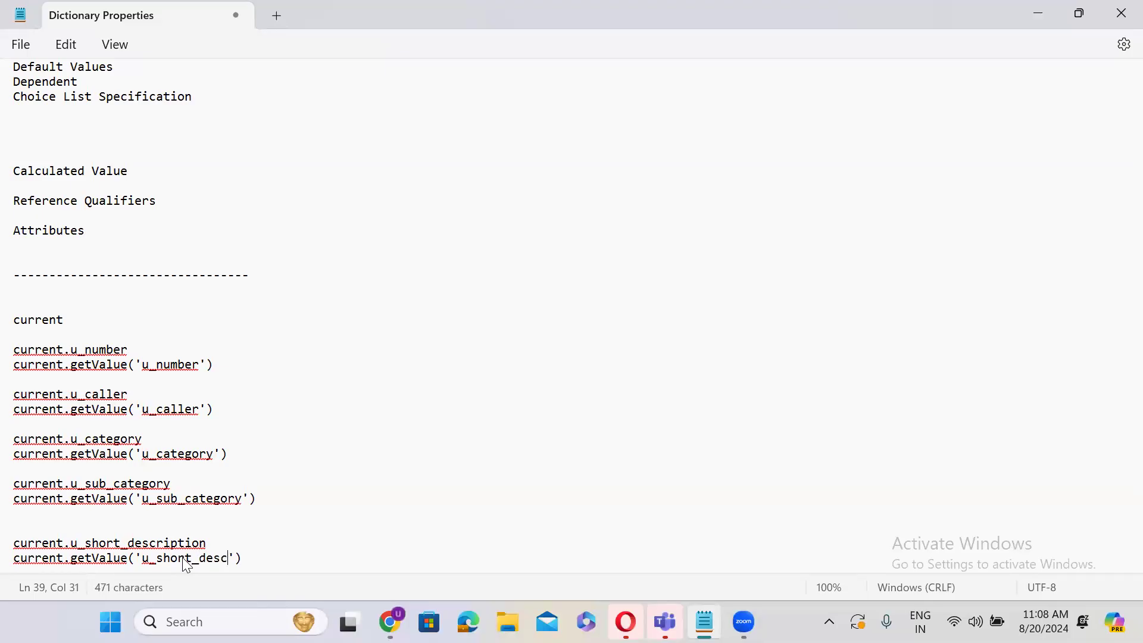
text(ption)
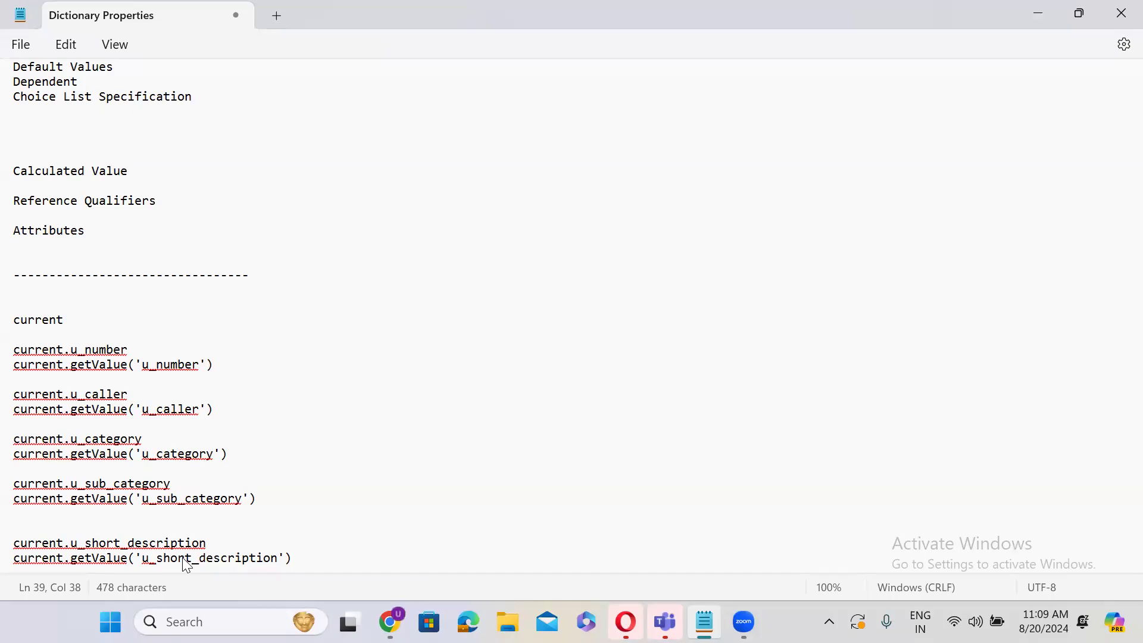
Return to the new Finance Case form and review its Notes, Related Records and Resolution Information sections.
click(1036, 15)
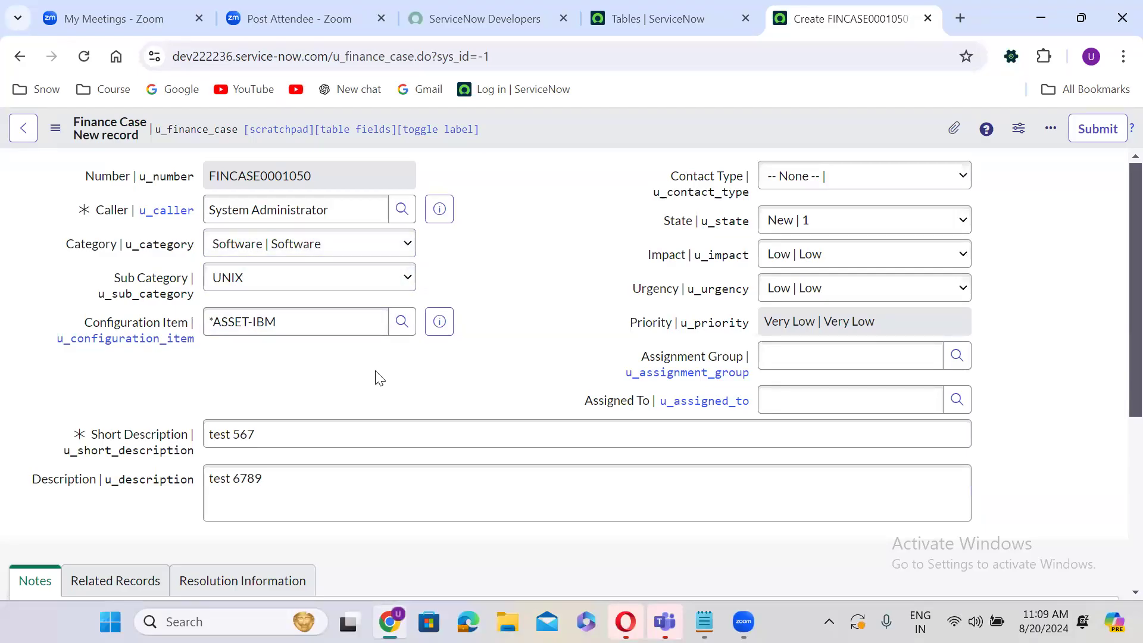
scroll(377, 375, down, 5)
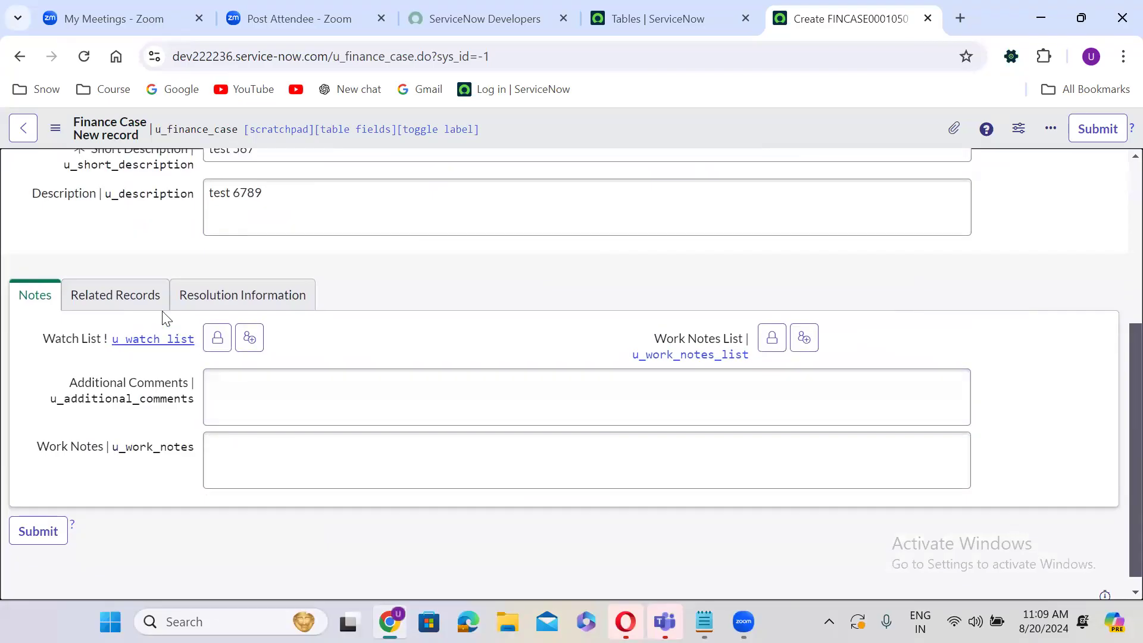
click(156, 296)
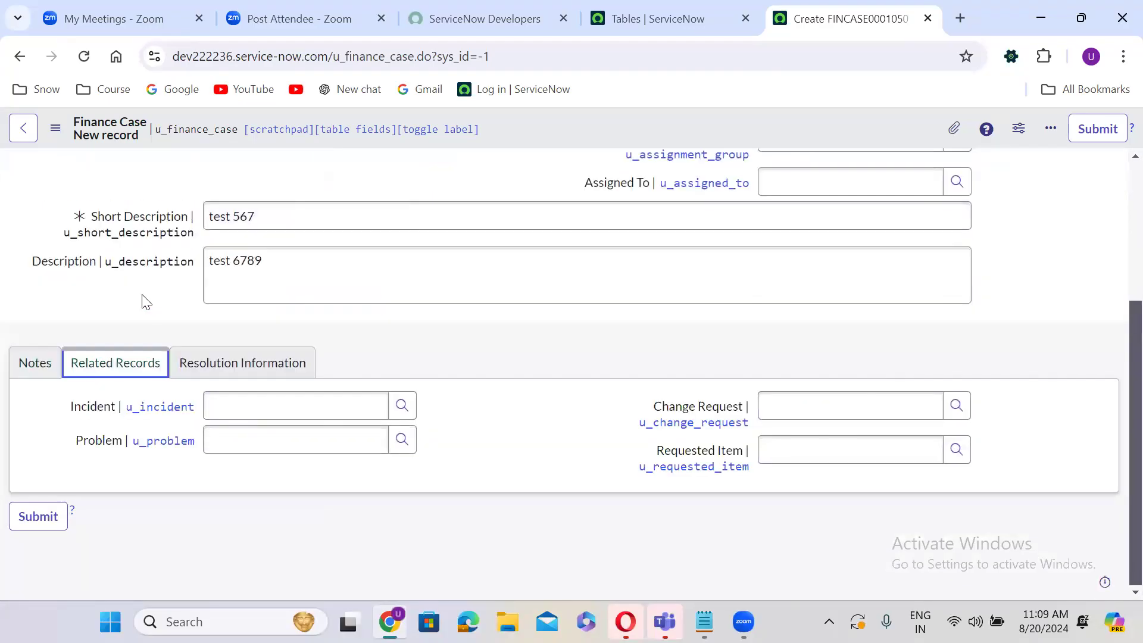
click(229, 364)
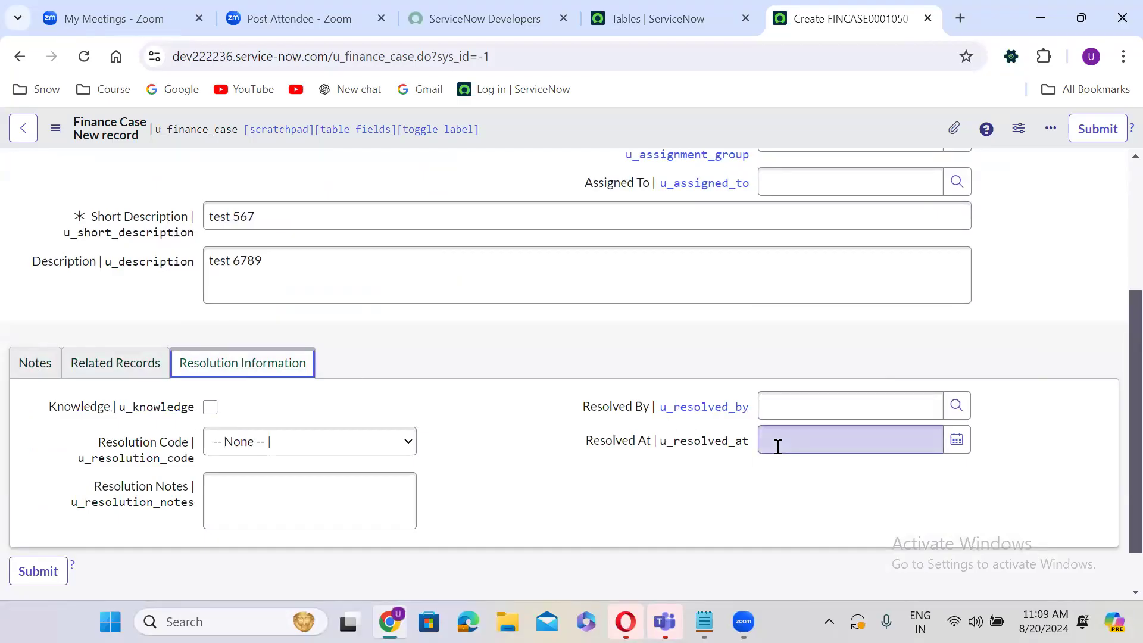
click(37, 363)
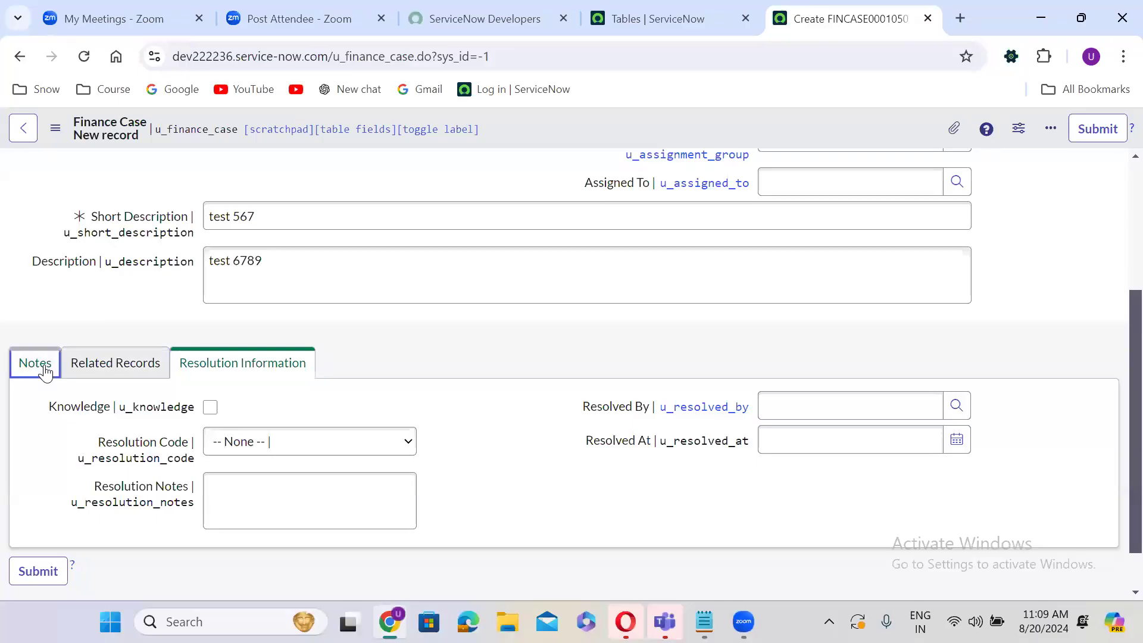
scroll(437, 336, up, 4)
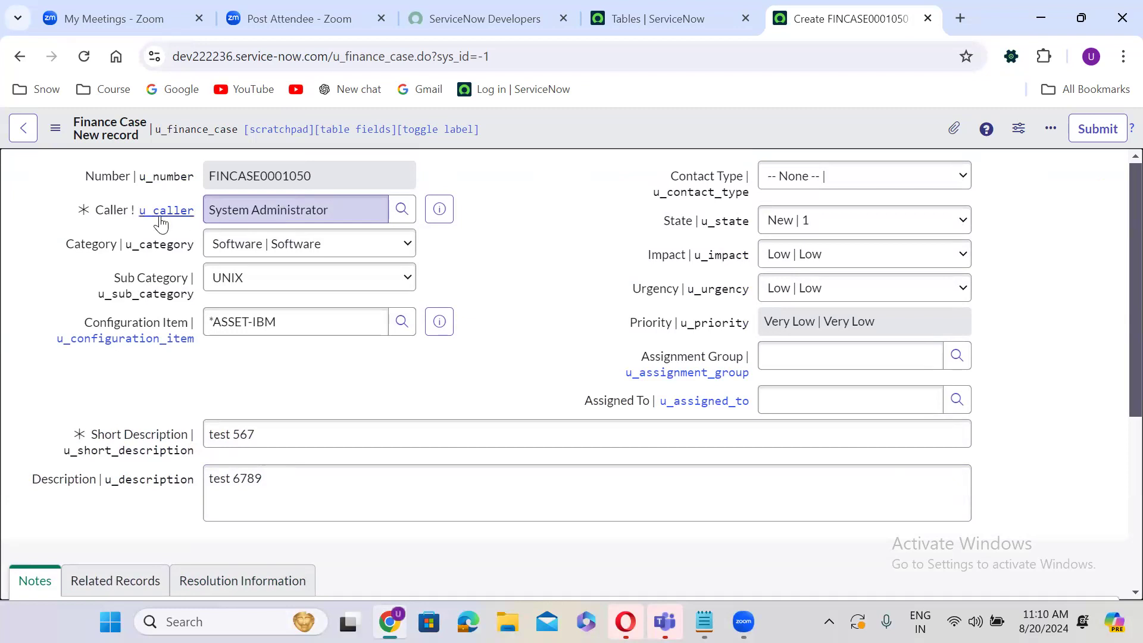
Open the caller's user record from the Caller field and highlight its sys_id in the page address.
triple_click(294, 212)
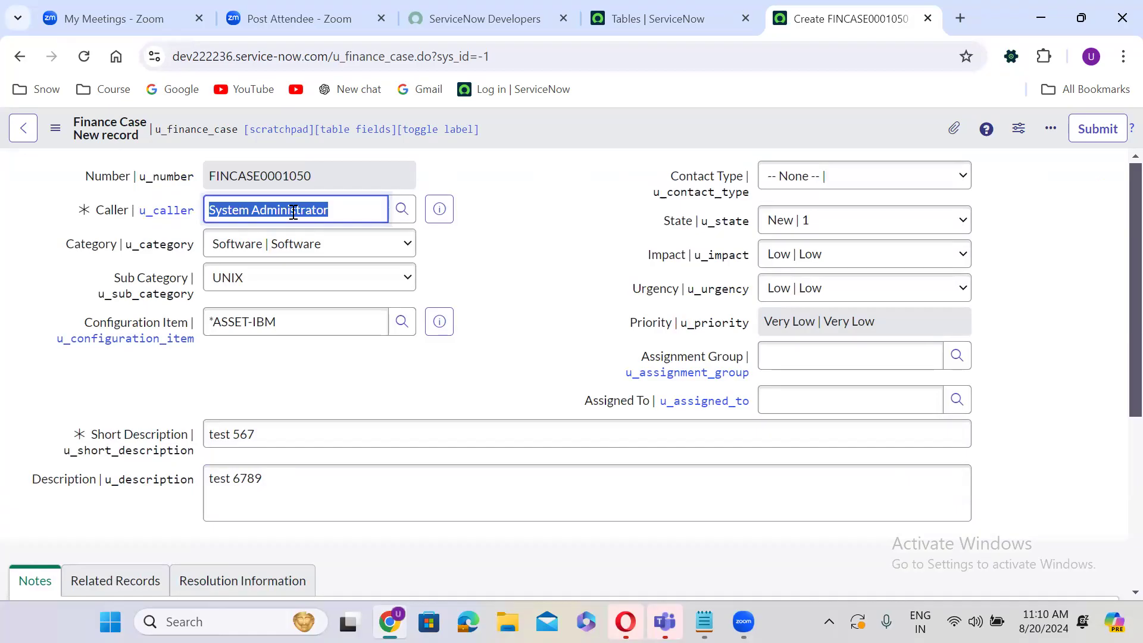
click(438, 208)
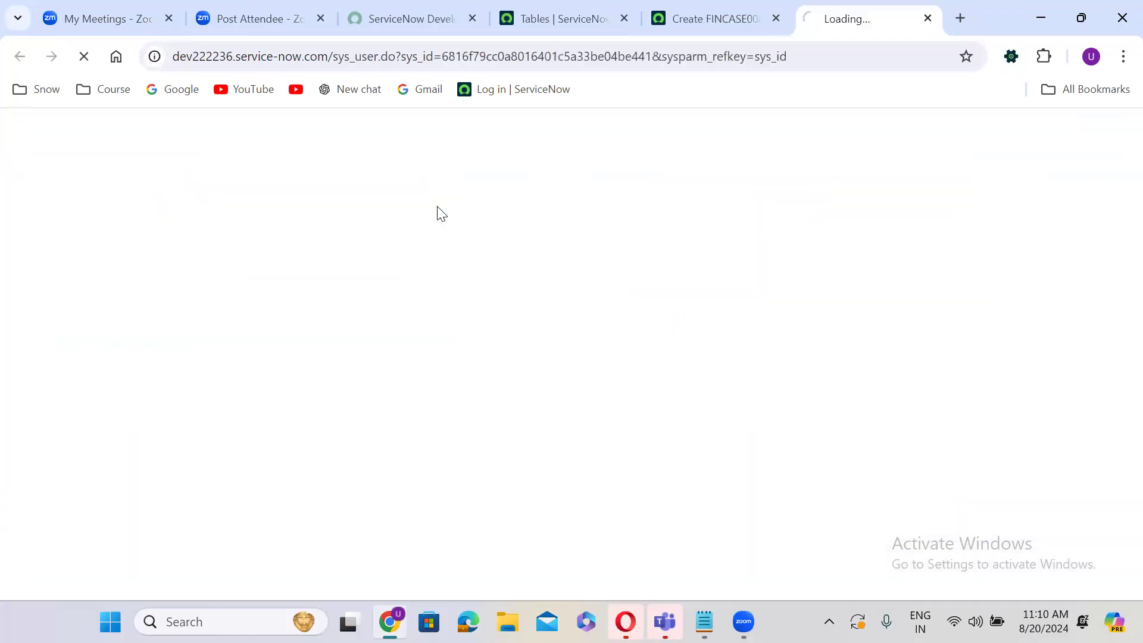
click(478, 55)
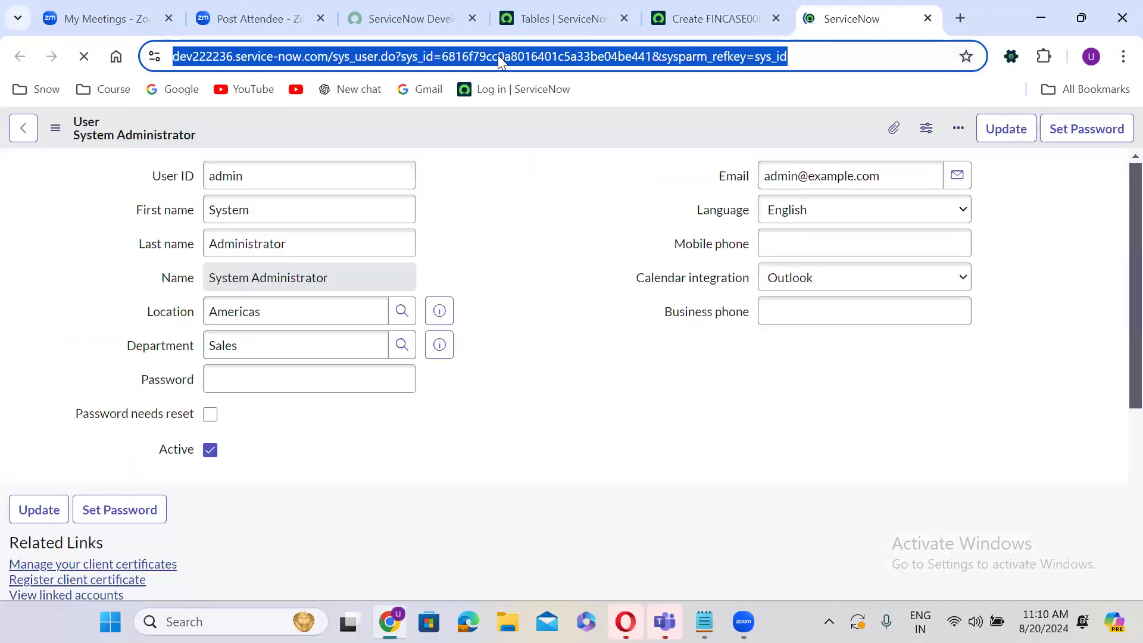
double_click(499, 55)
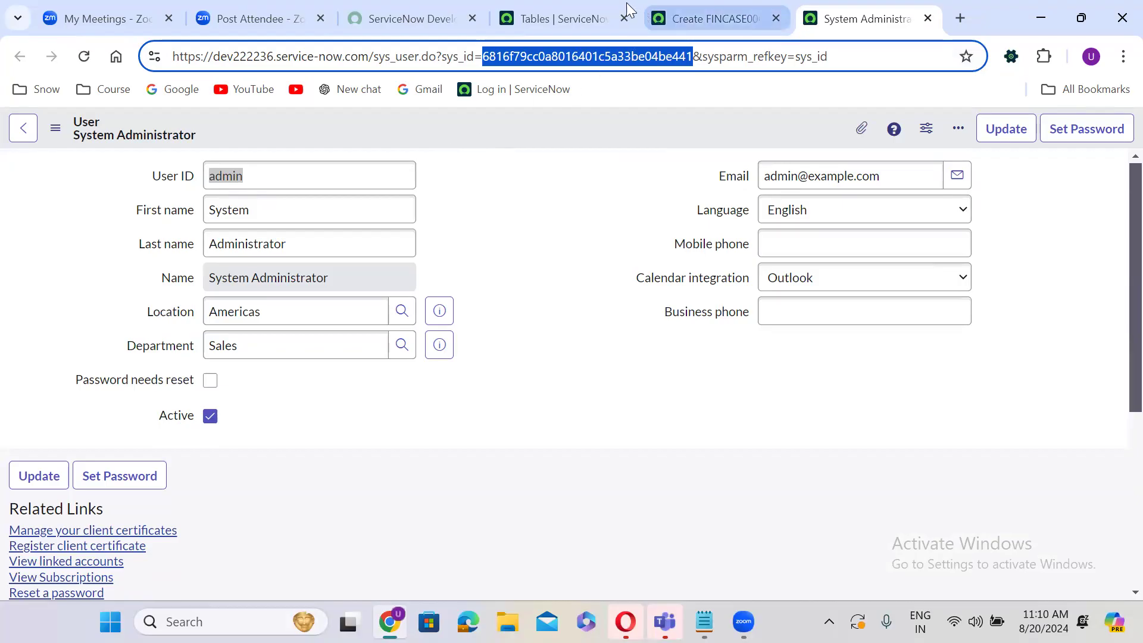
Go back to the new Finance Case and replace the caller with another user found by first name.
click(708, 19)
triple_click(352, 213)
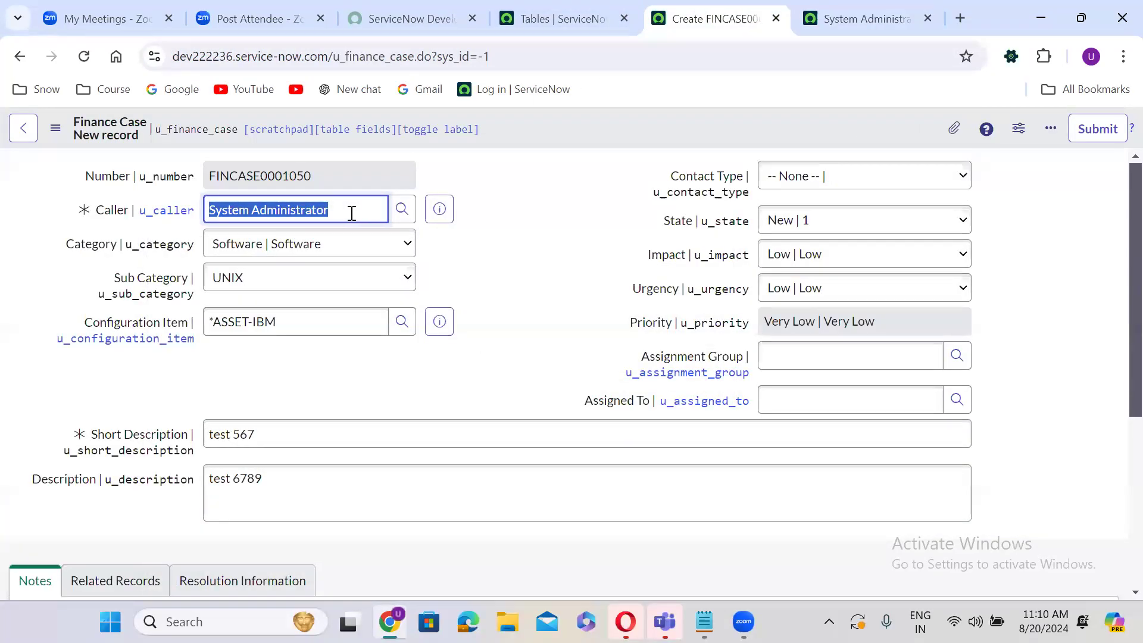
text(ramon)
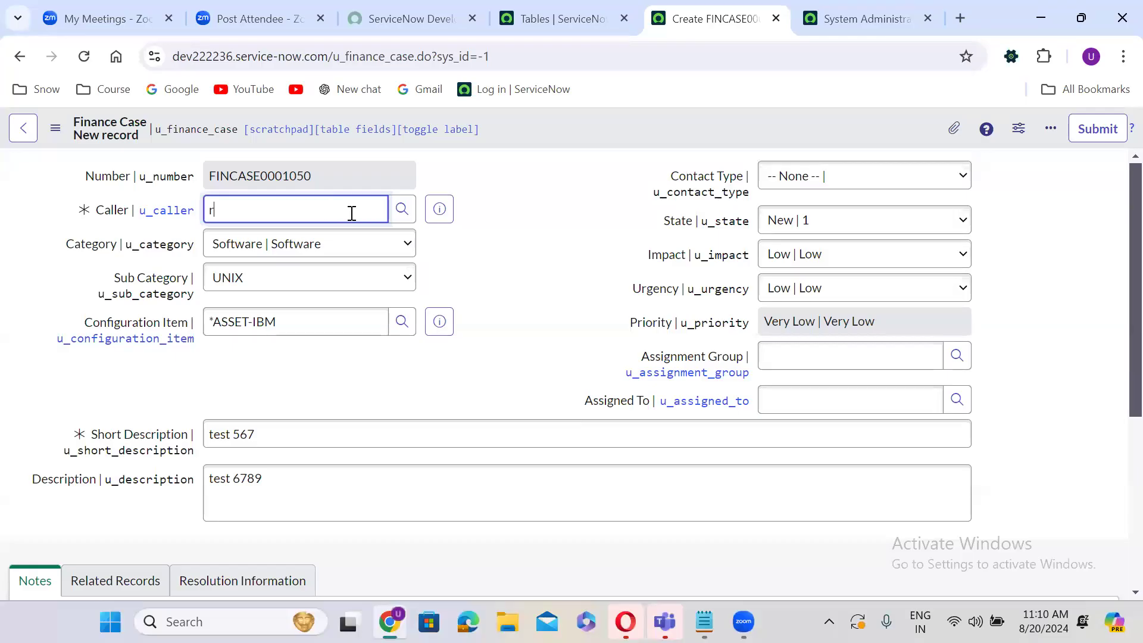
click(313, 257)
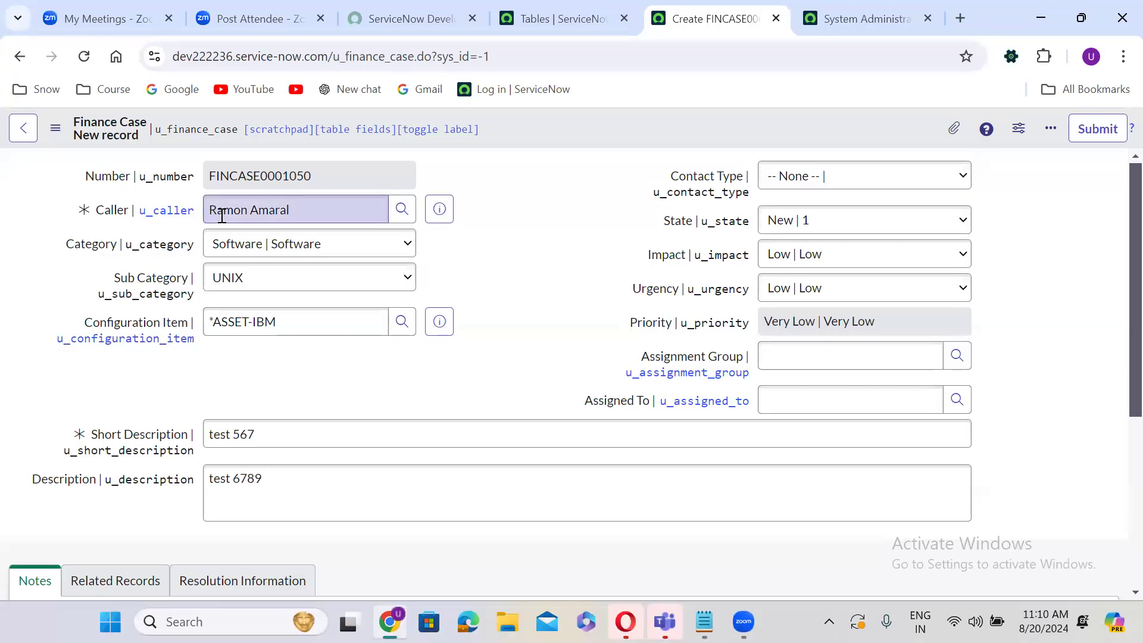
triple_click(285, 207)
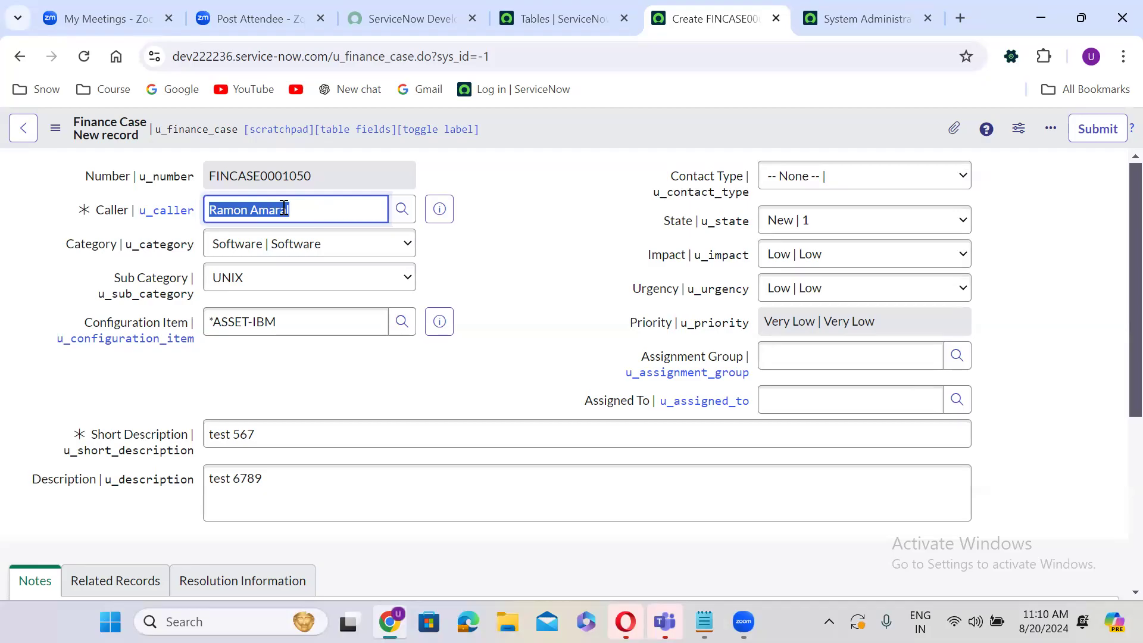
click(522, 252)
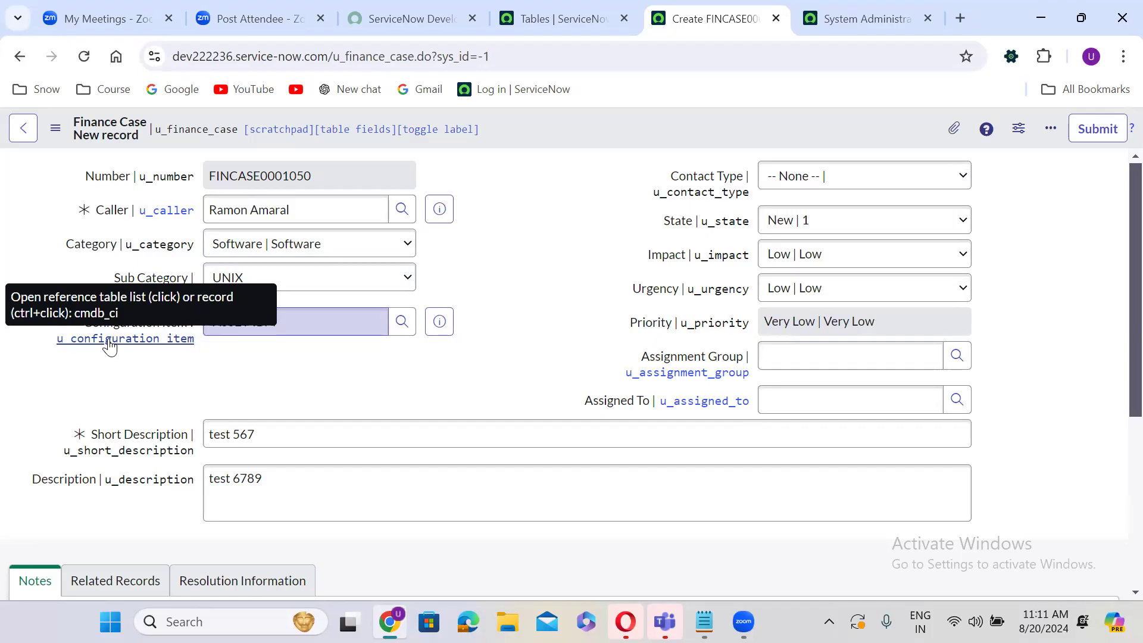
Examine the Configuration Item, Number, Description and Category fields and the Notes section to compare their field types.
triple_click(257, 323)
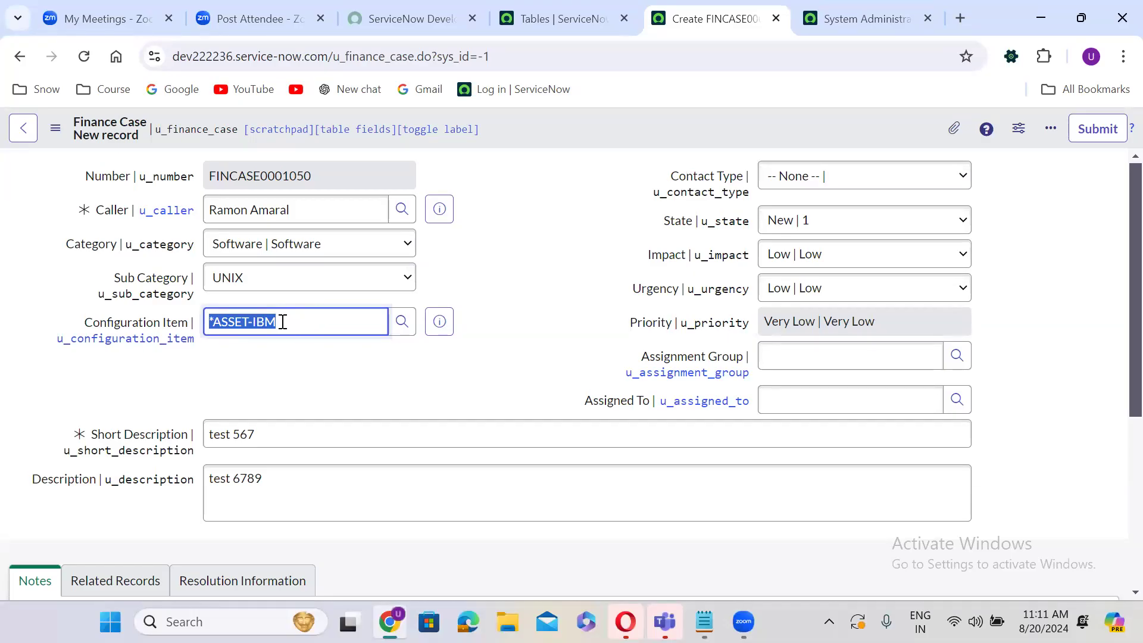
click(319, 377)
scroll(319, 377, down, 1)
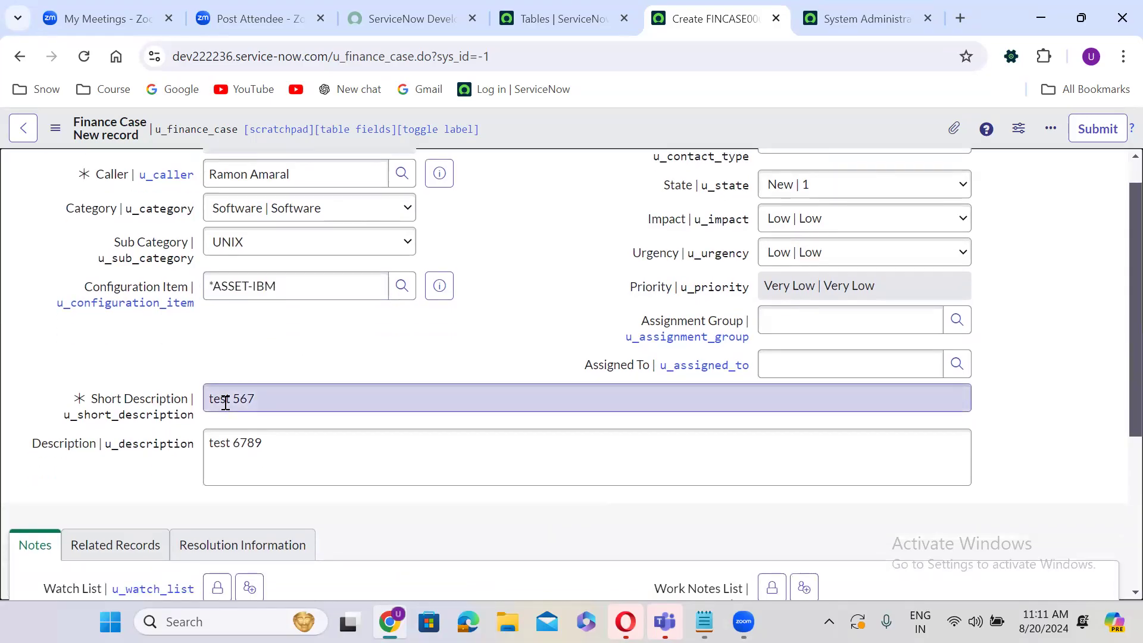
scroll(477, 260, up, 1)
click(258, 172)
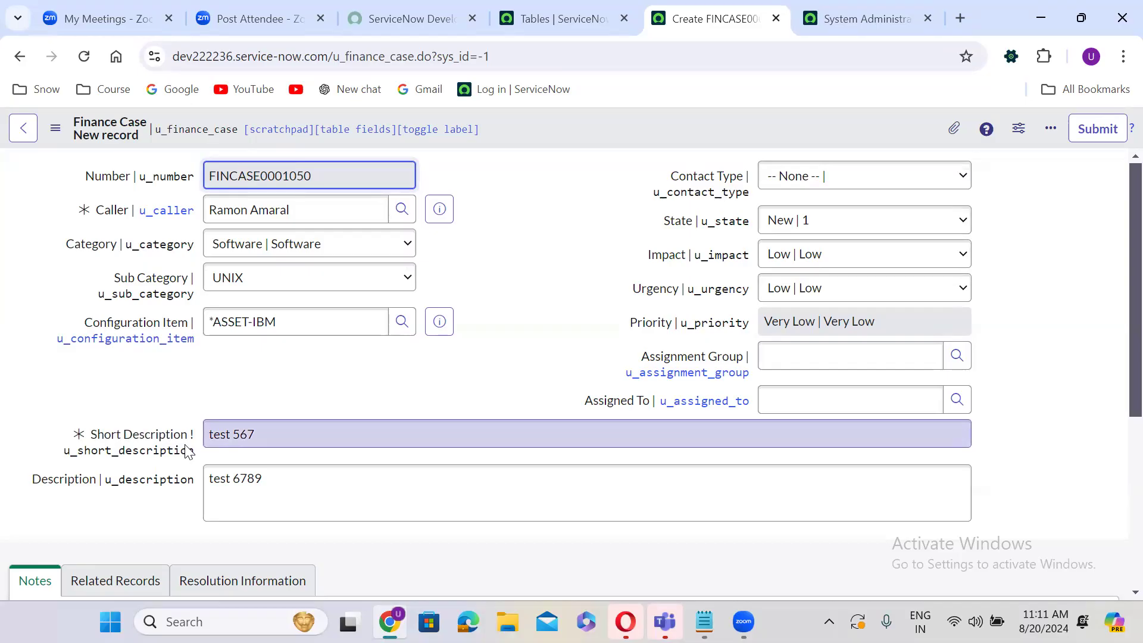
double_click(251, 474)
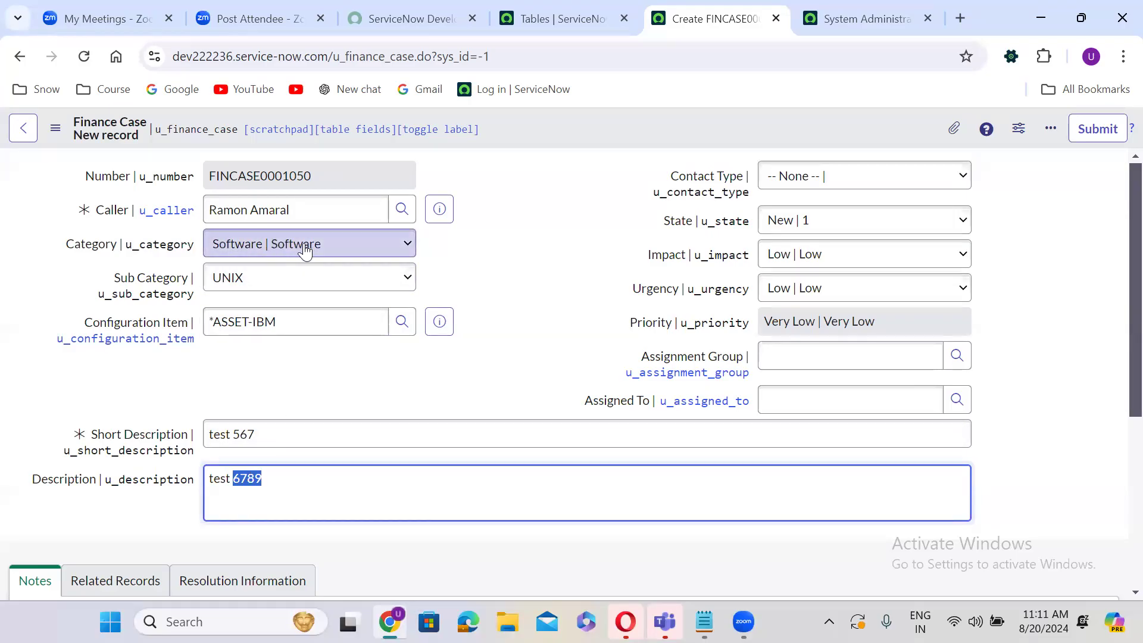
click(489, 348)
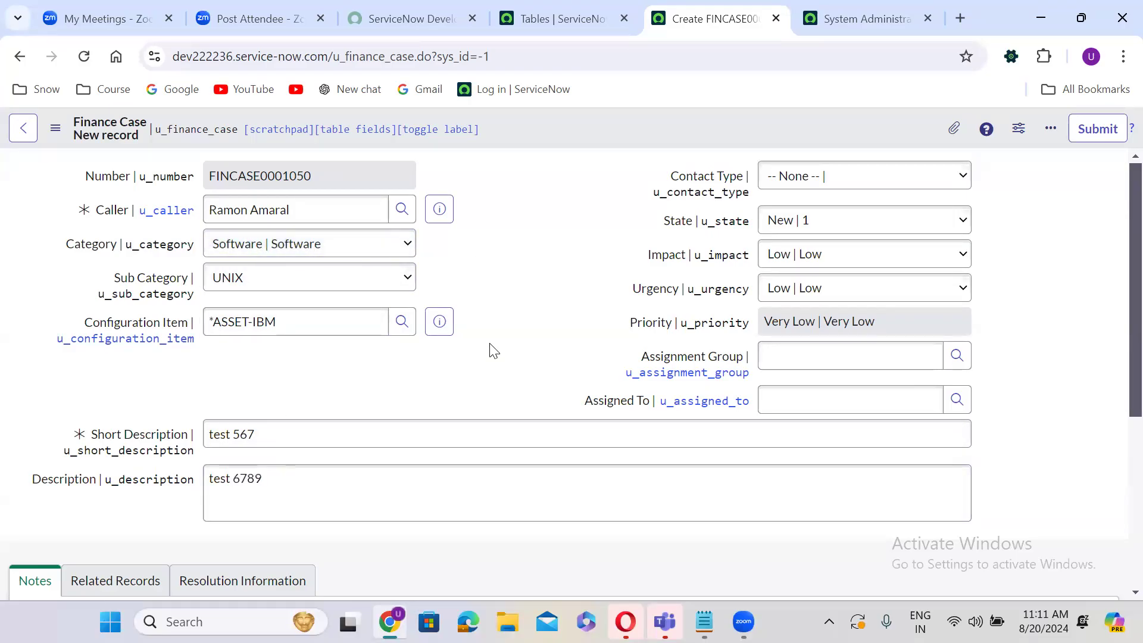
scroll(493, 352, down, 1)
scroll(493, 351, down, 5)
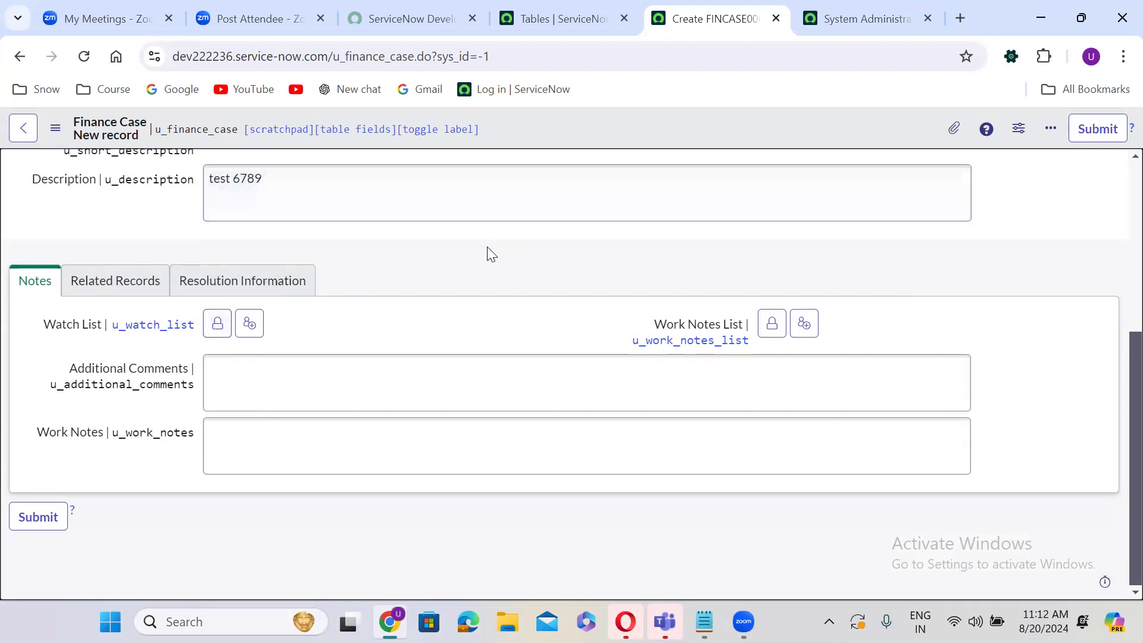
scroll(487, 247, up, 5)
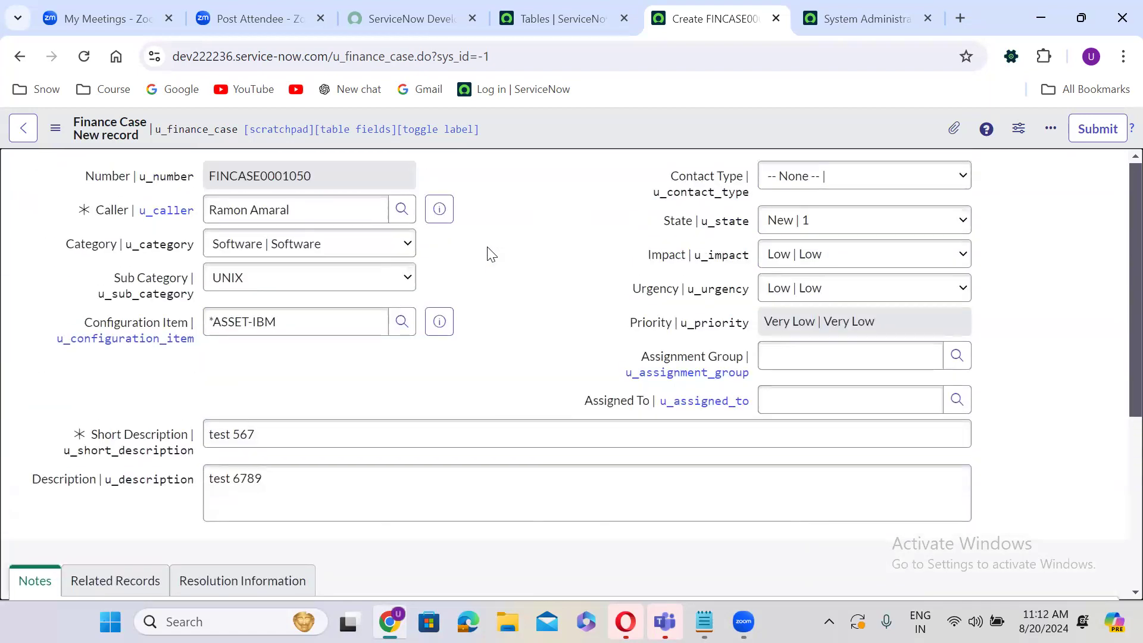
Inspect the stored values of the Caller and State fields with SN Utils, leaving both unchanged.
double_click(116, 213)
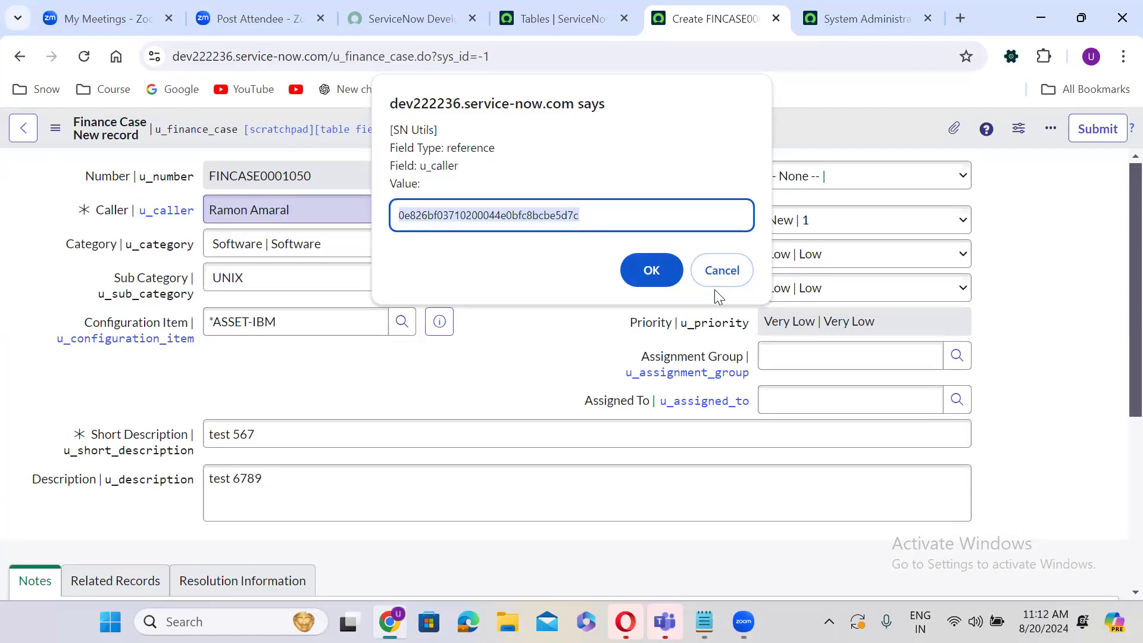
click(722, 272)
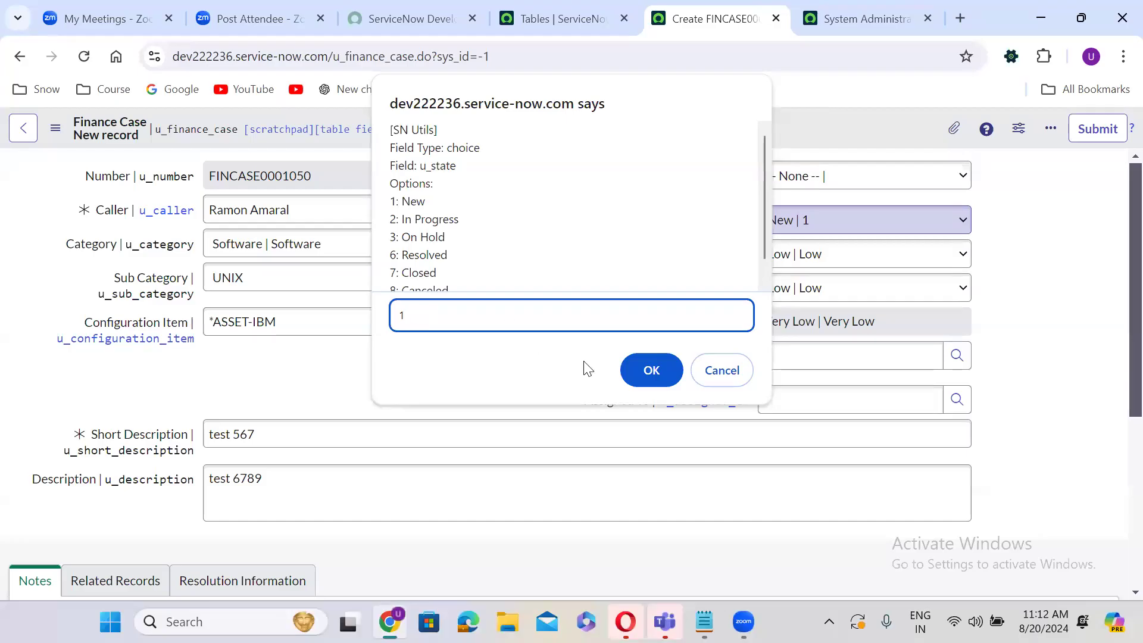
click(721, 378)
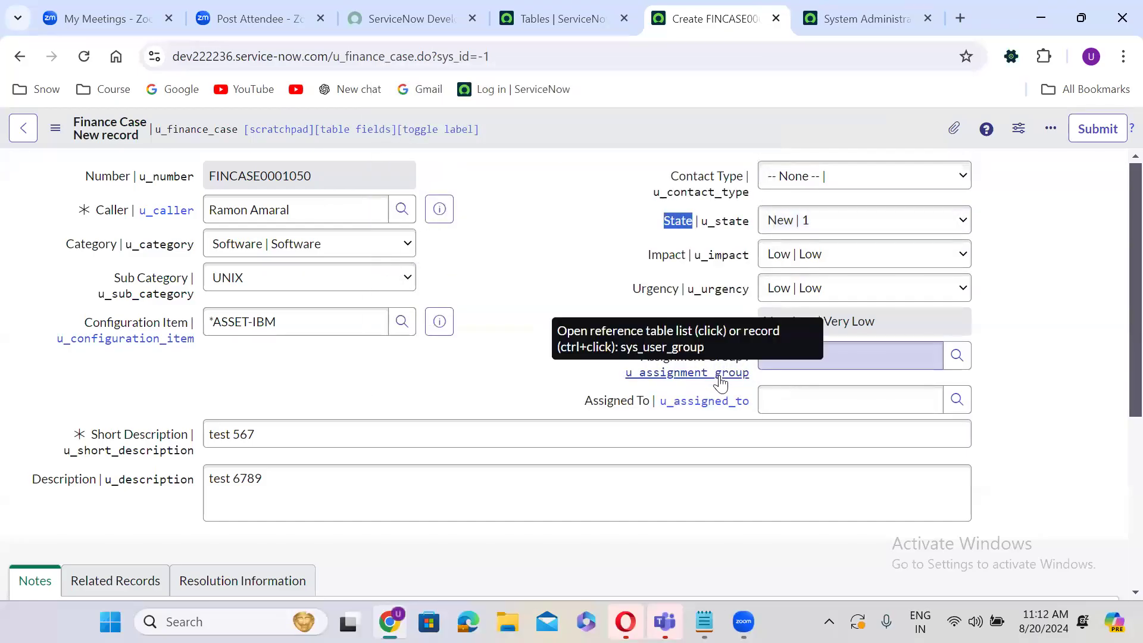
Inspect the Configuration Item field's stored reference value with SN Utils, highlight it, and dismiss the dialog.
click(109, 319)
double_click(109, 322)
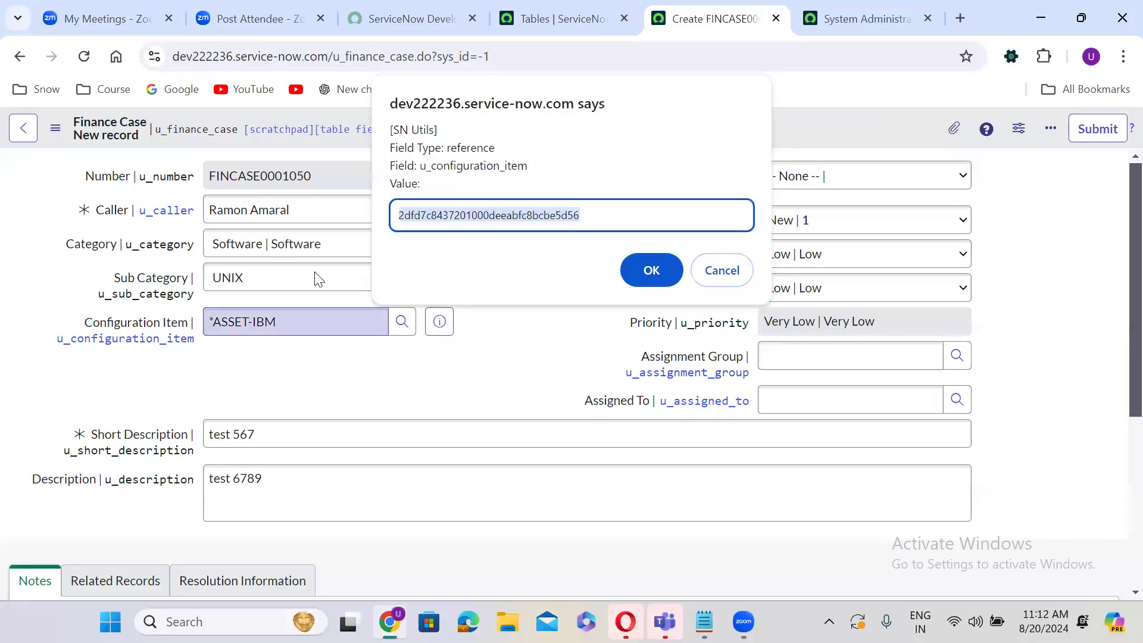
click(539, 229)
double_click(540, 226)
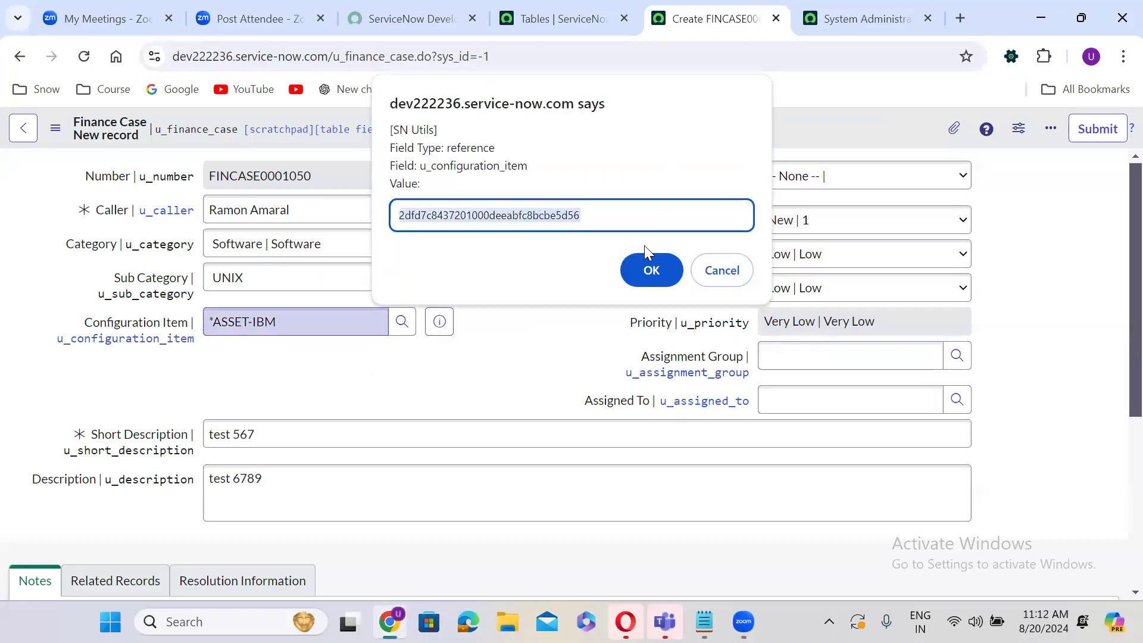
click(717, 275)
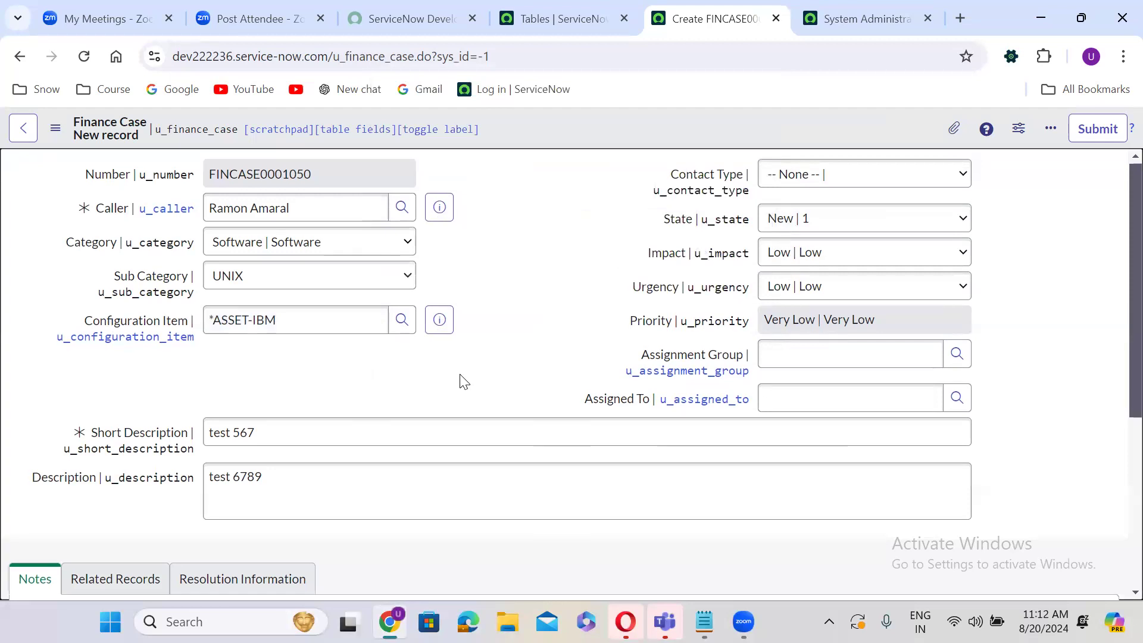
Unlock the Watch List, add two users found with the ** wildcard, and lock the list again.
scroll(462, 380, down, 5)
click(216, 324)
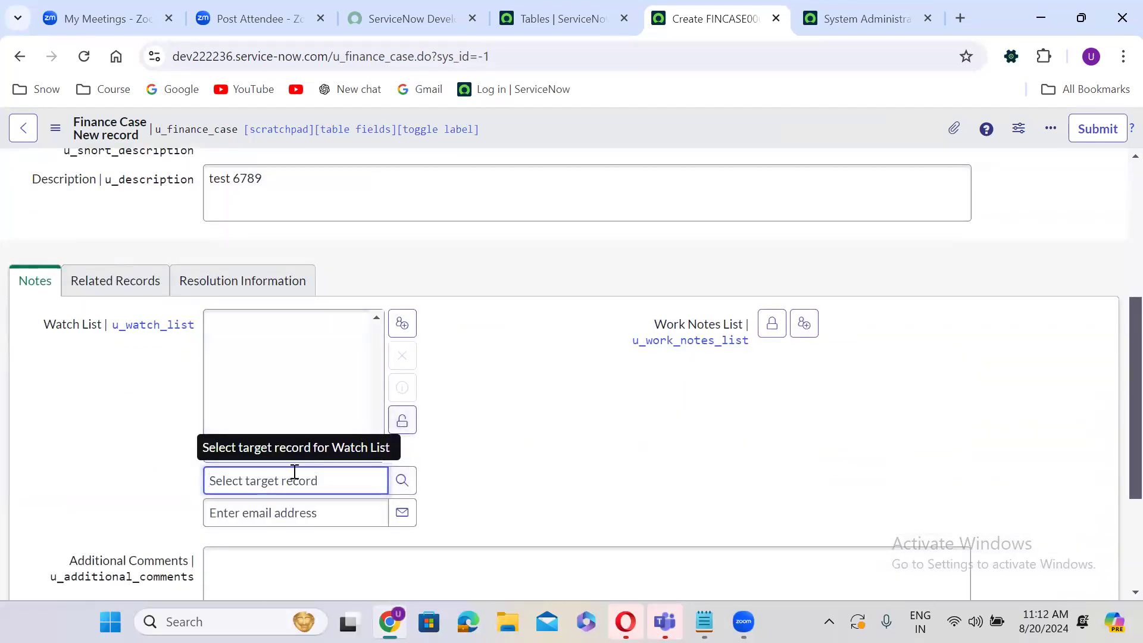
text(**)
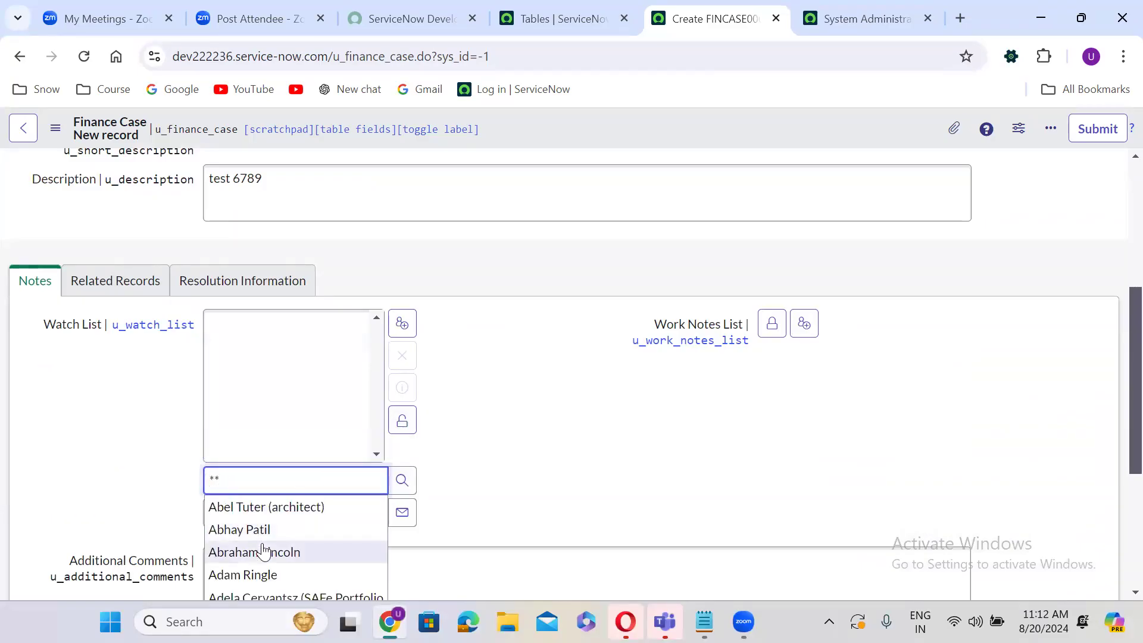
click(263, 550)
text(**)
click(260, 528)
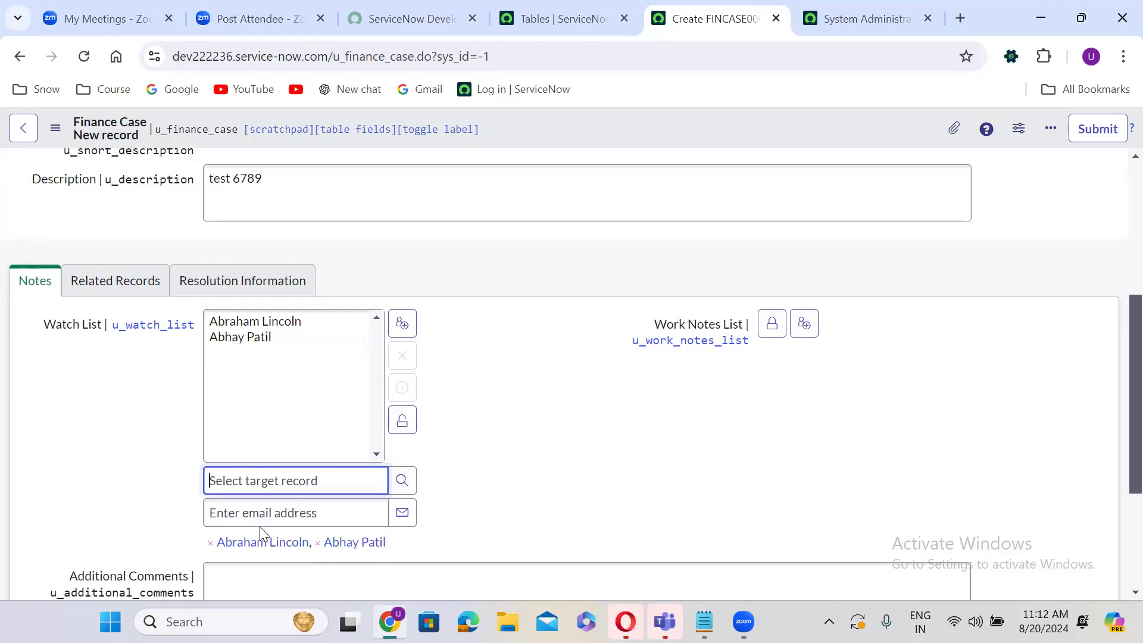
click(402, 421)
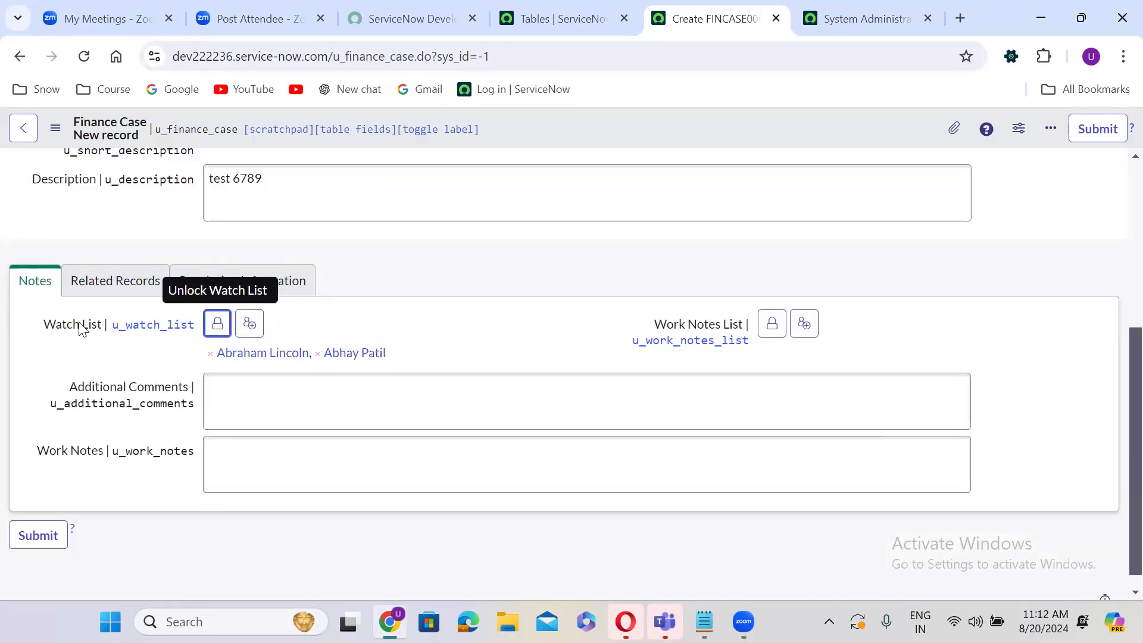
Inspect the Watch List's stored value with SN Utils and highlight each of its comma-separated sys_ids.
double_click(83, 325)
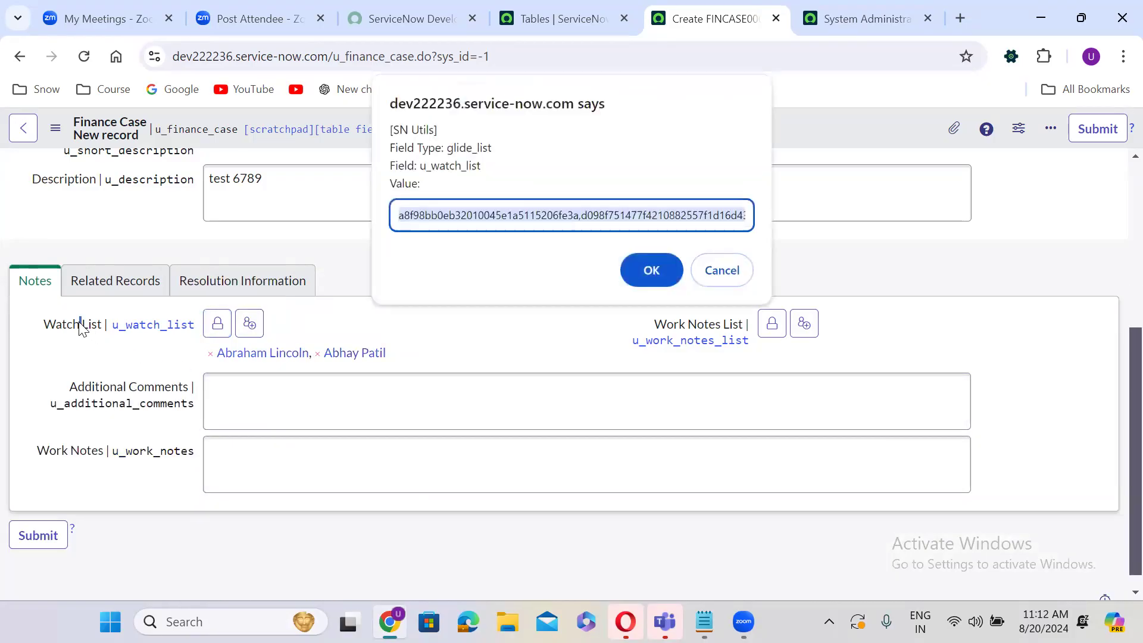
click(571, 217)
double_click(545, 217)
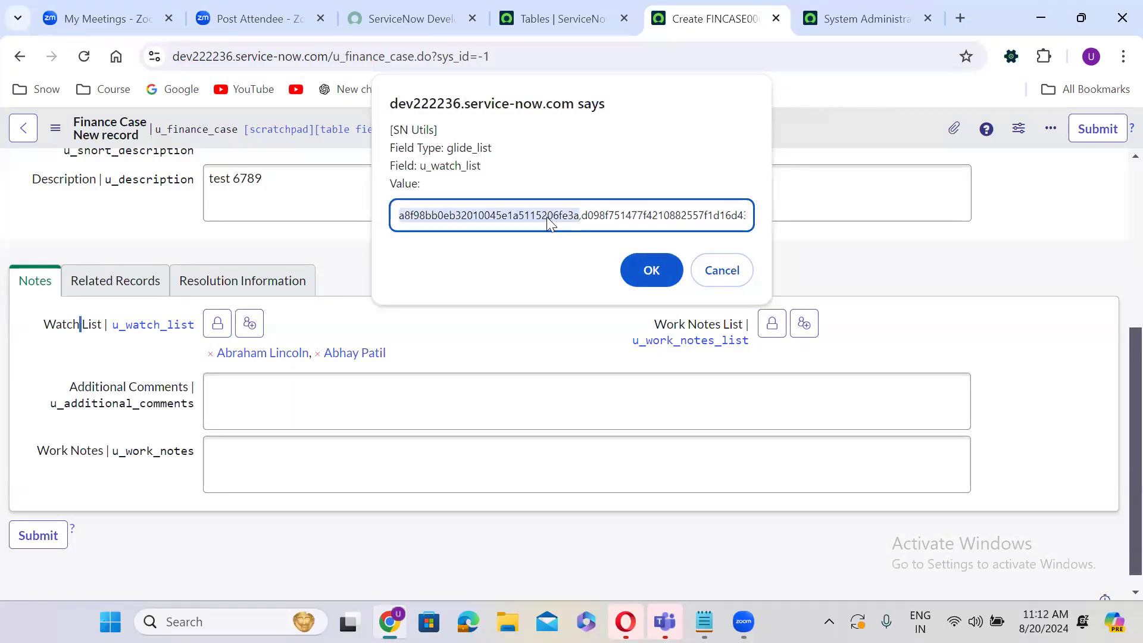
double_click(645, 216)
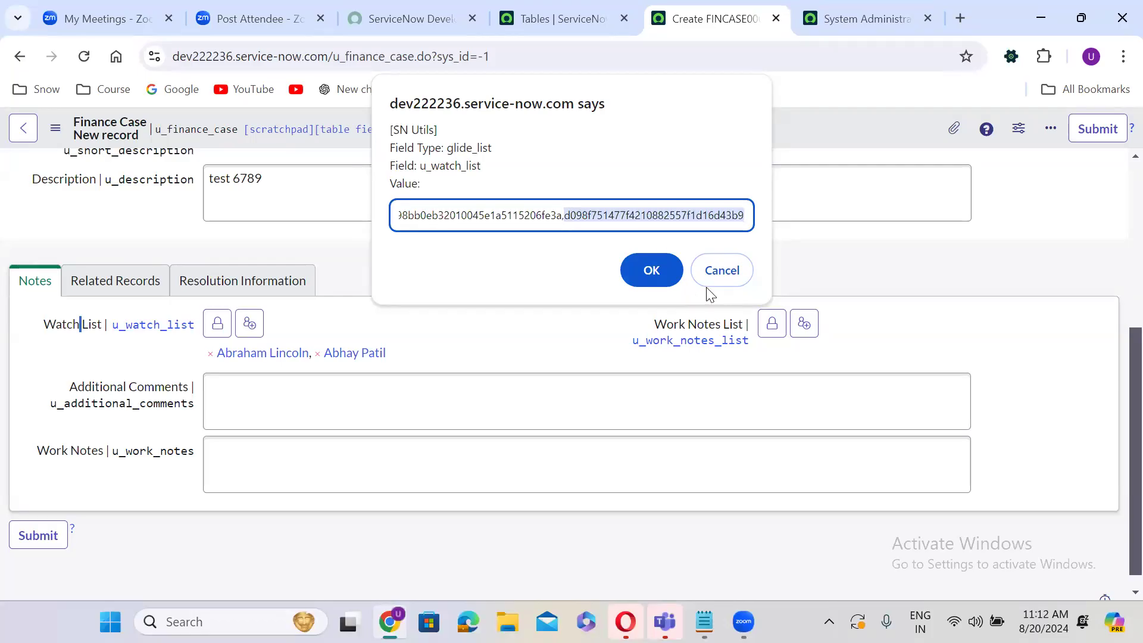
Close the Watch List value dialog, then enable Knowledge in the resolution information and inspect its stored value with SN Utils.
click(720, 280)
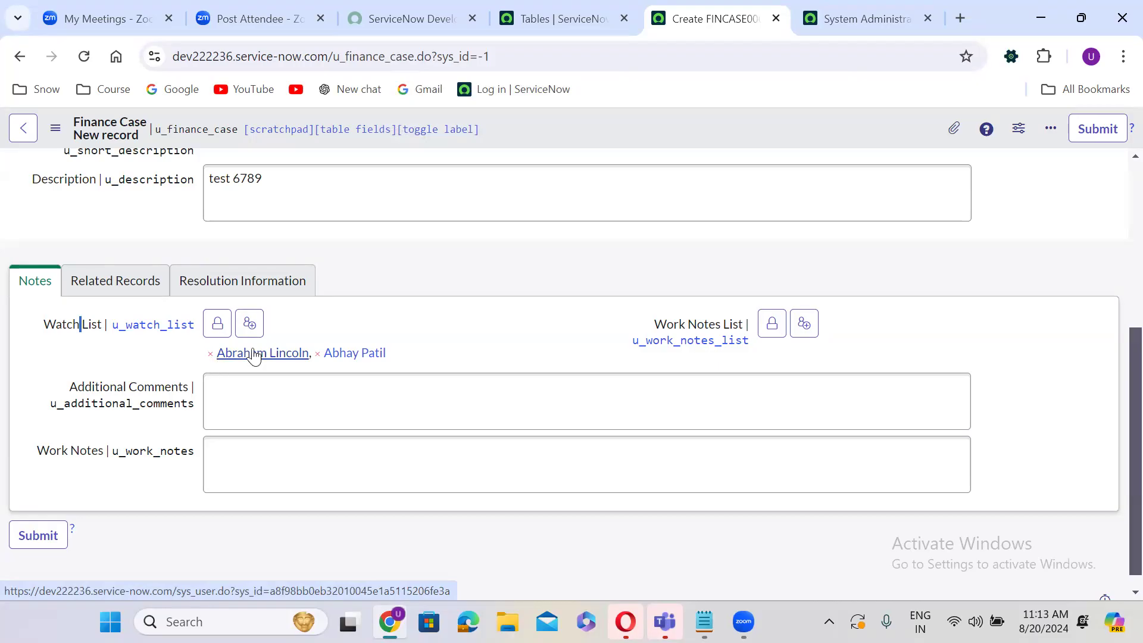
click(225, 287)
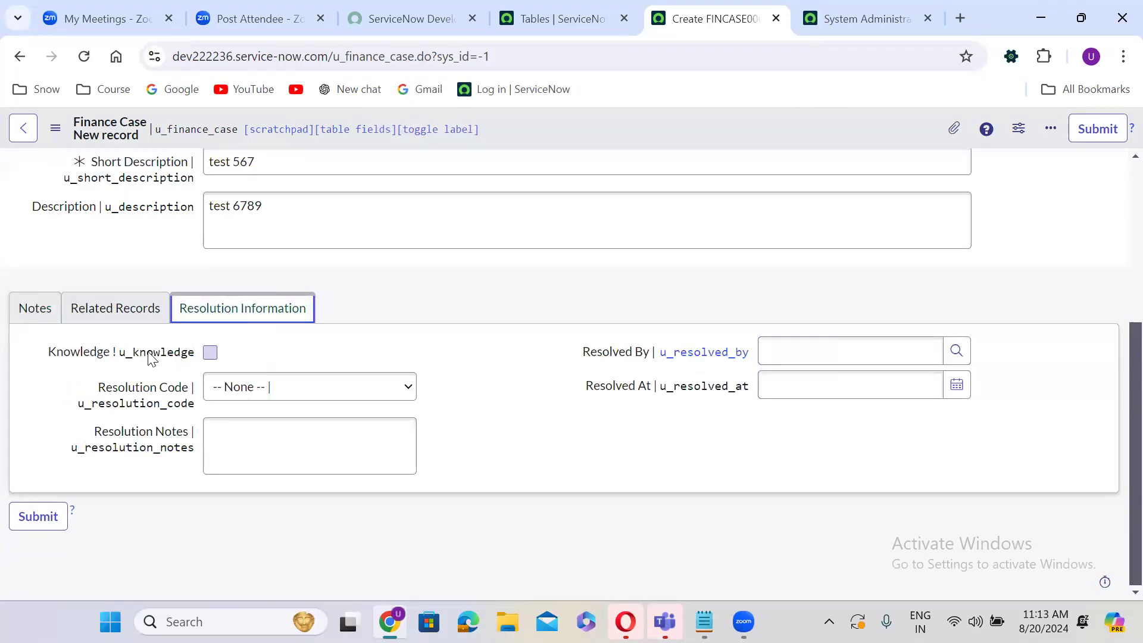
click(210, 352)
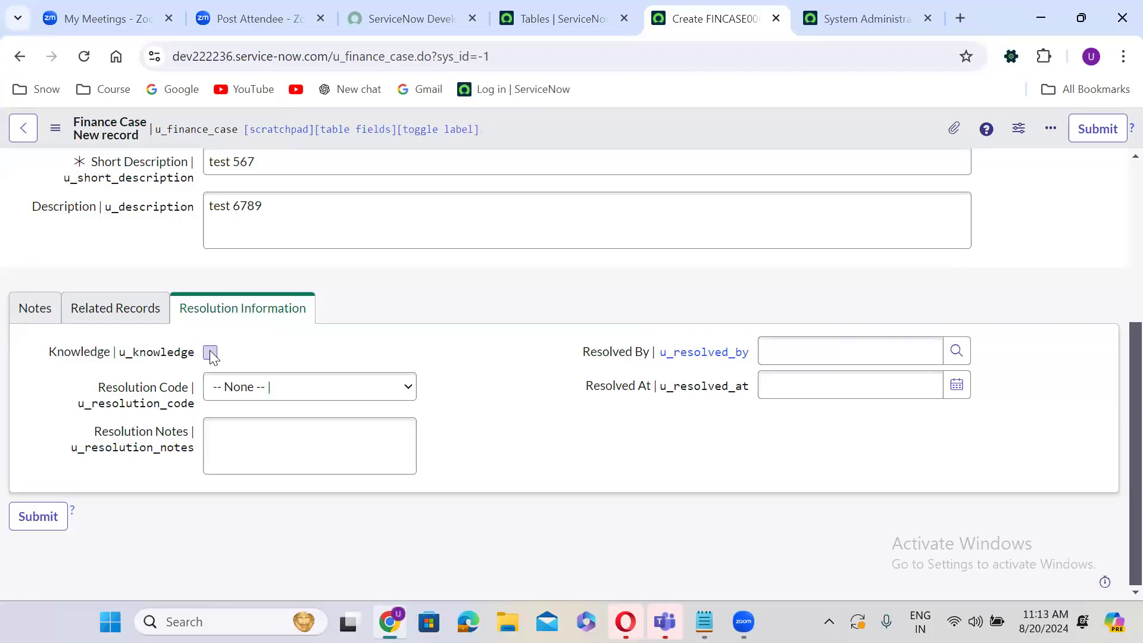
double_click(79, 352)
click(427, 204)
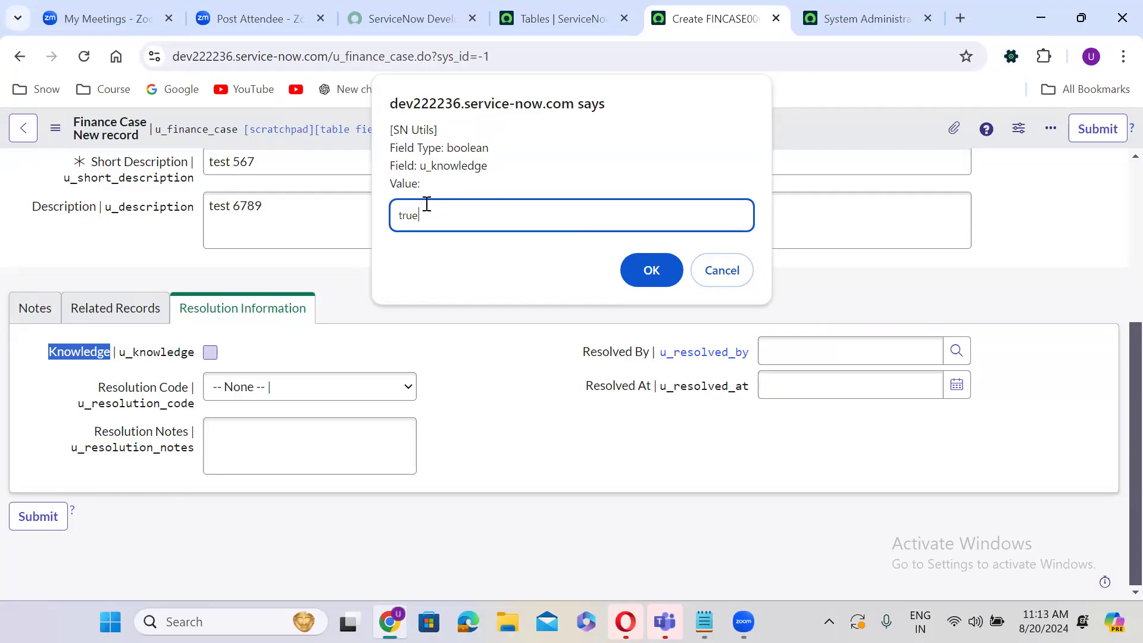
click(717, 271)
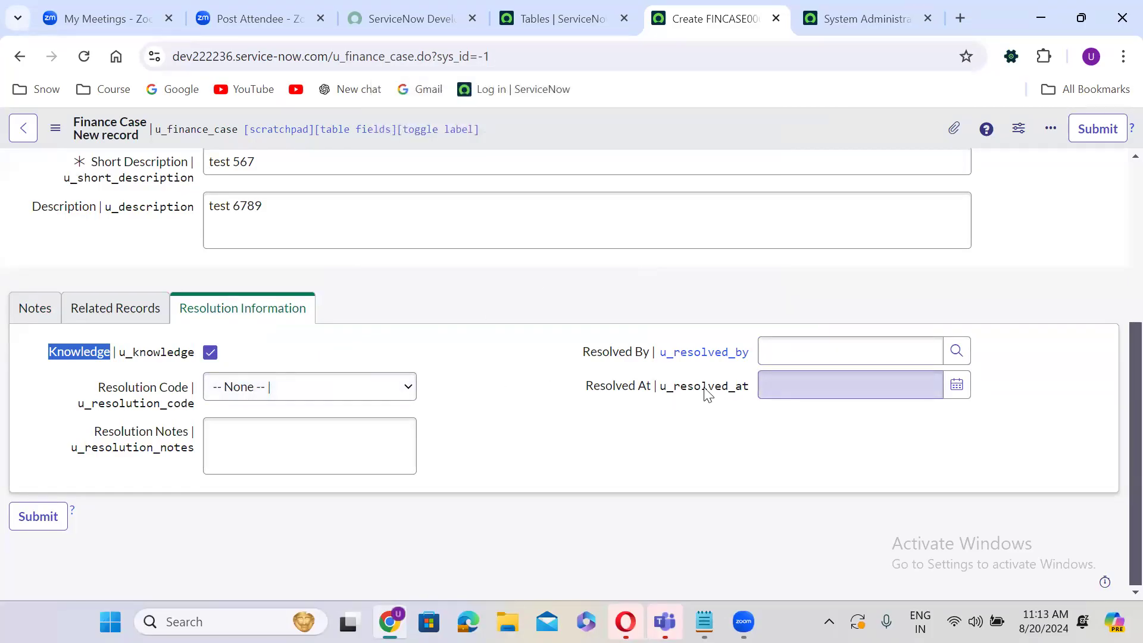
click(956, 387)
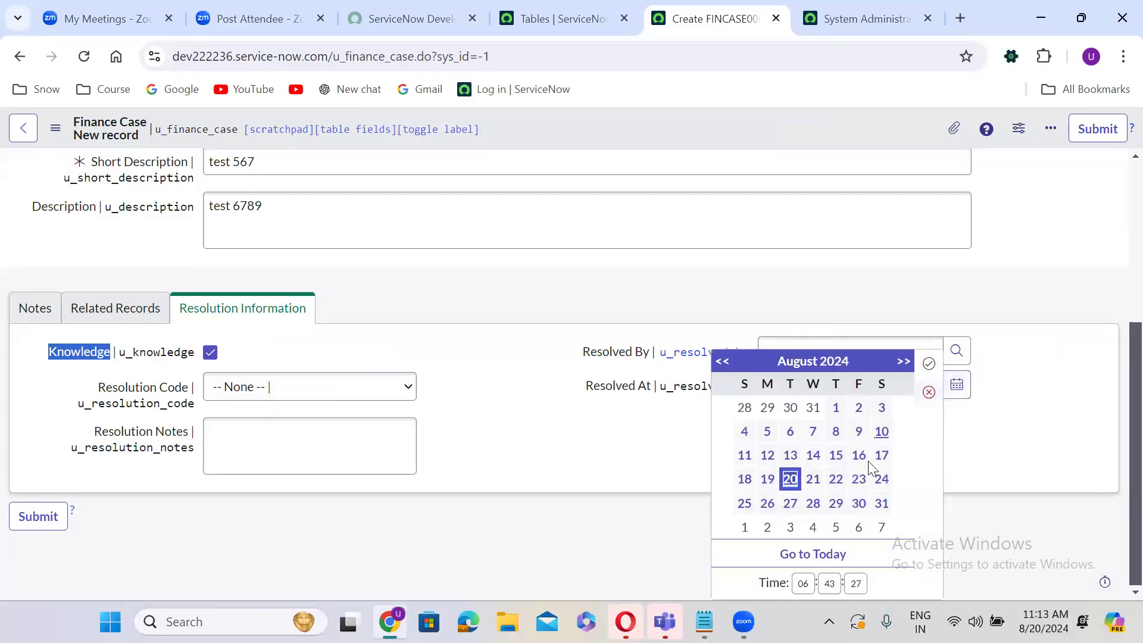
click(857, 505)
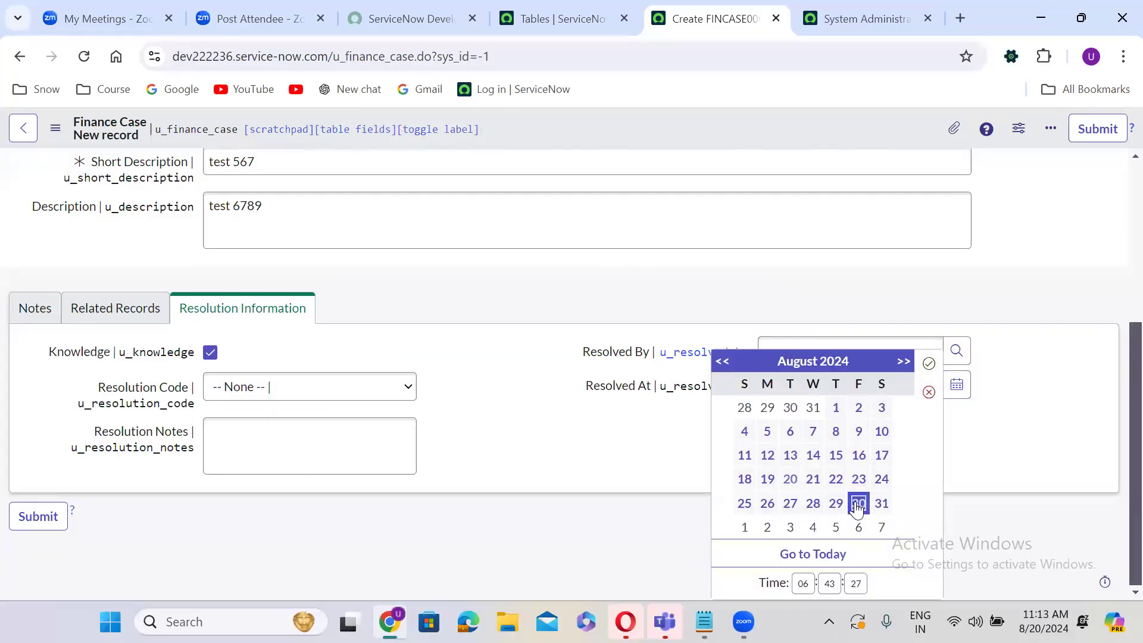
click(928, 363)
double_click(609, 387)
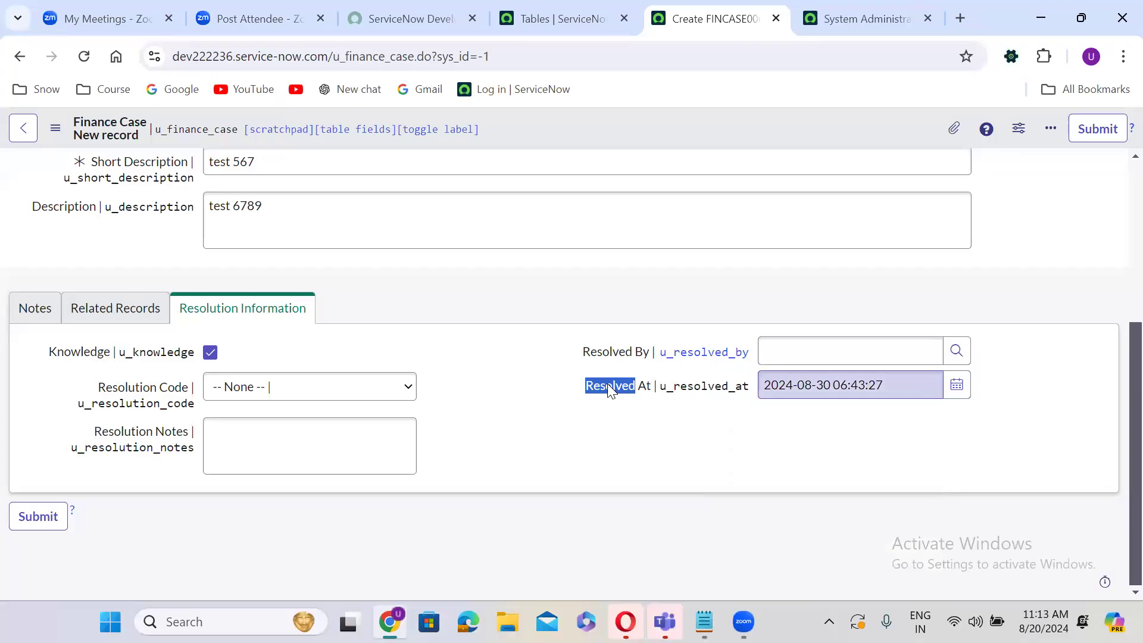
click(498, 215)
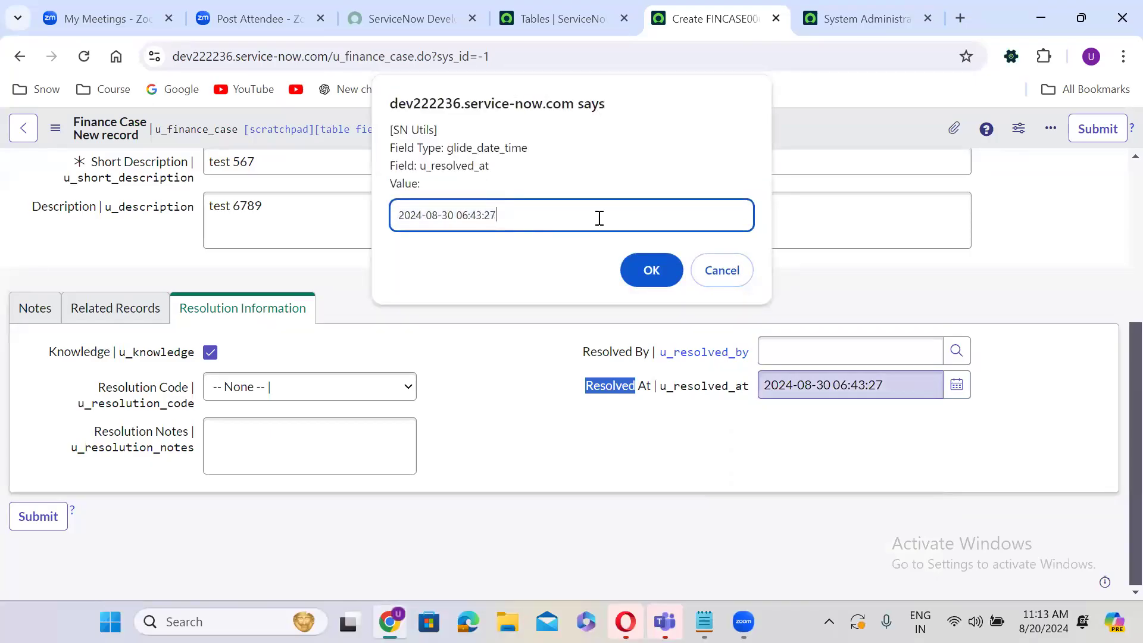
click(721, 271)
click(487, 319)
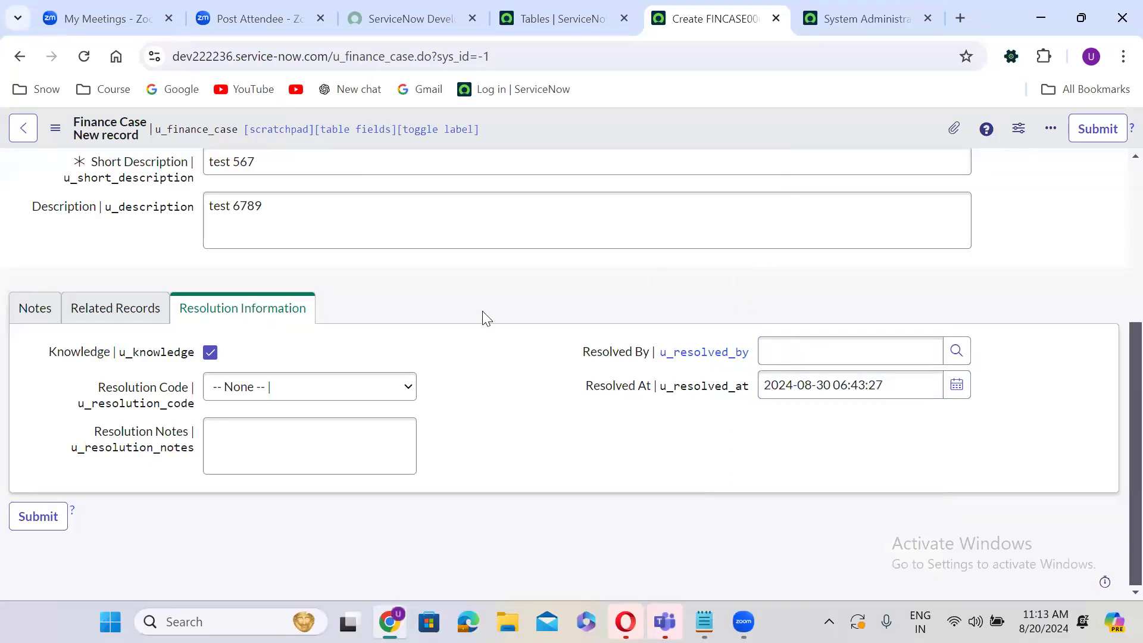
scroll(483, 313, up, 5)
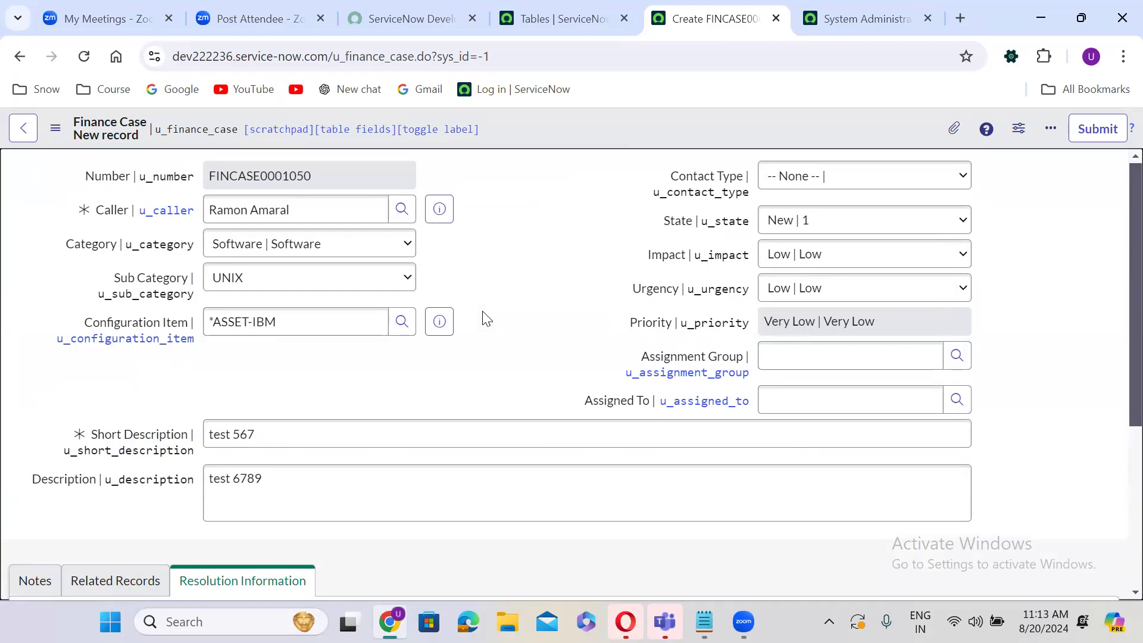
scroll(487, 319, down, 3)
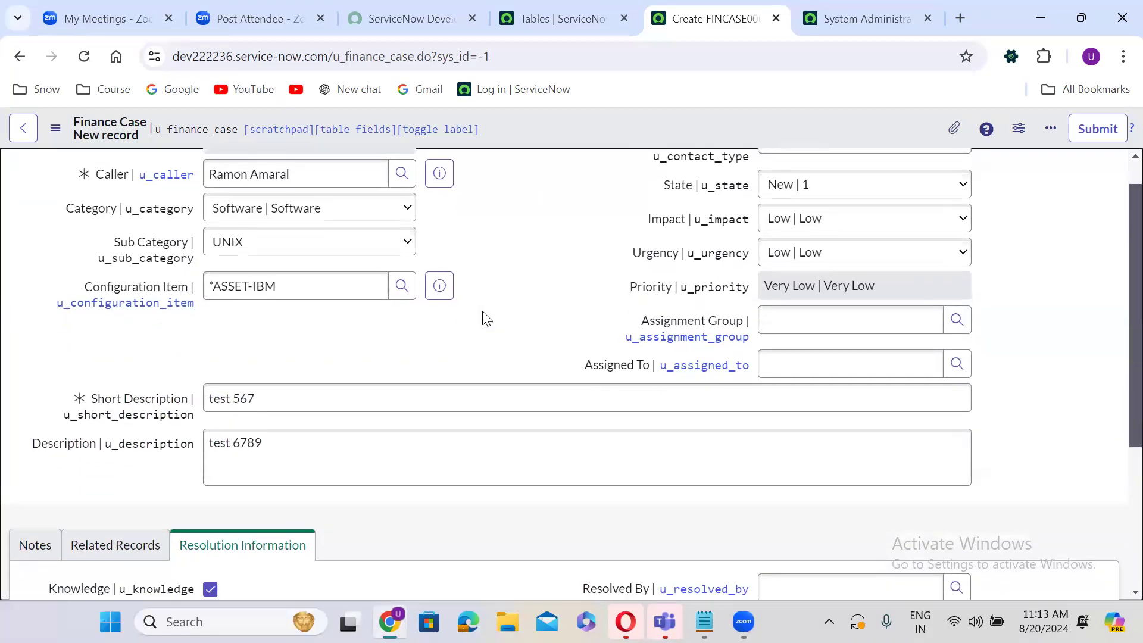
scroll(487, 319, up, 3)
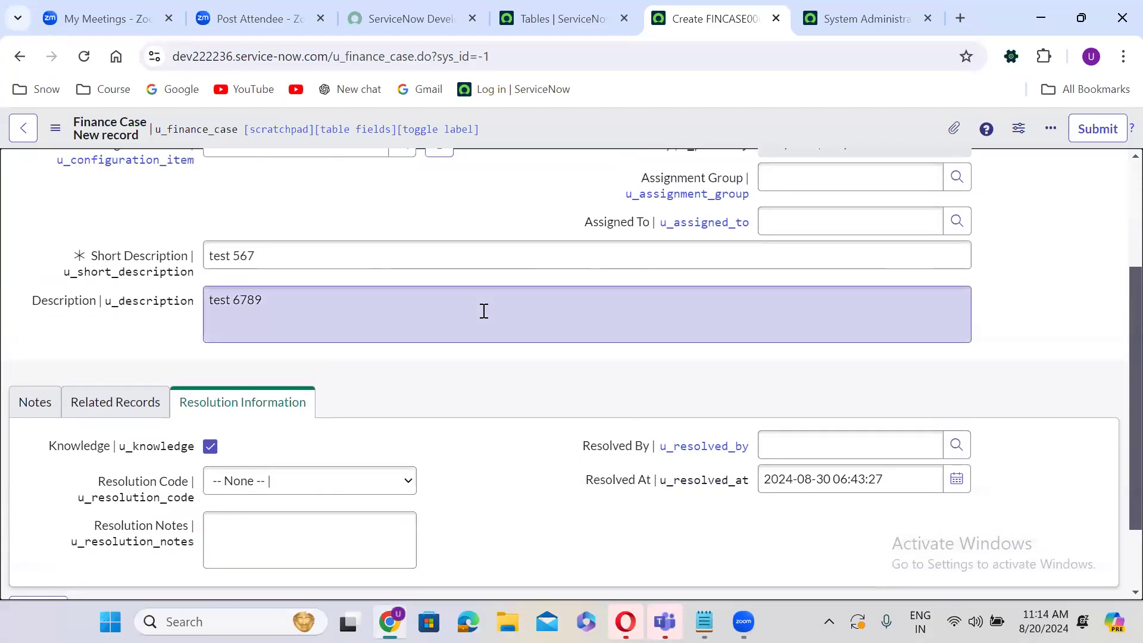